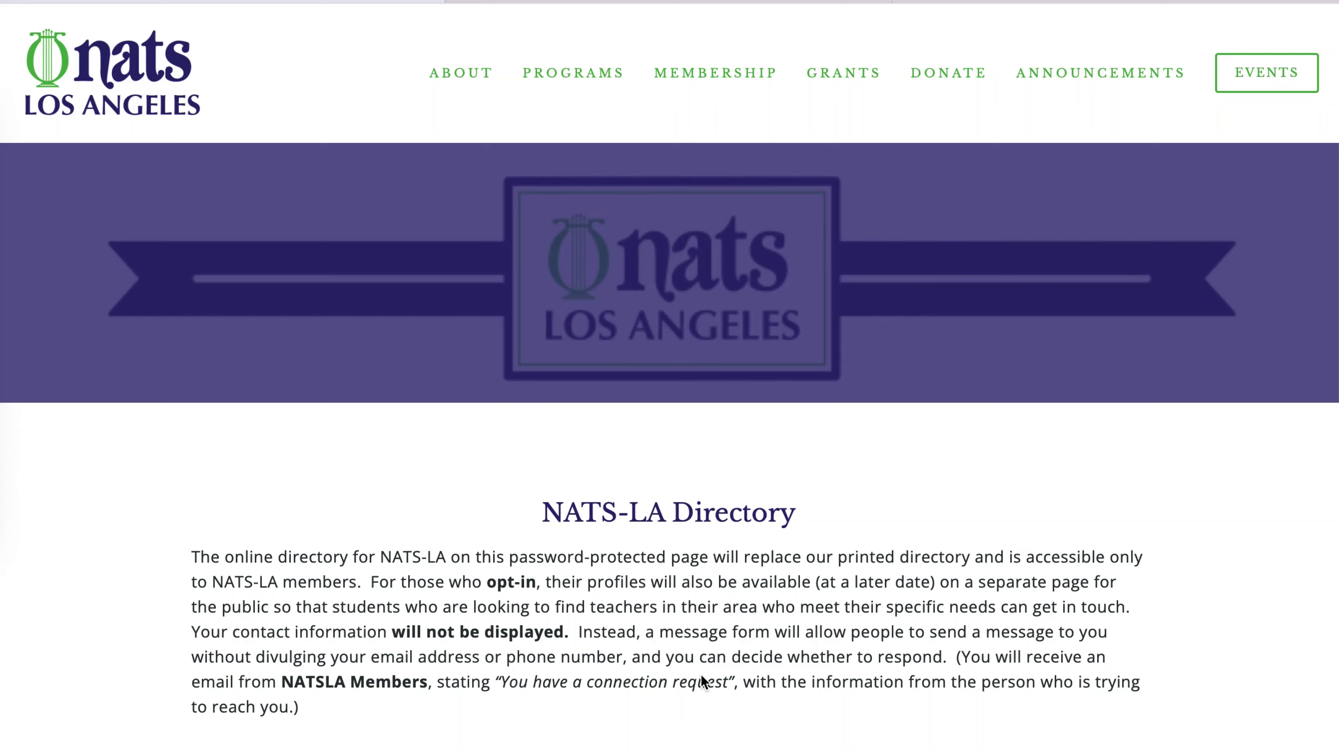
# - View the profile-editing instructions, then scroll to the member cards and open Search & Filter
pyautogui.scroll(-5, 702, 677)
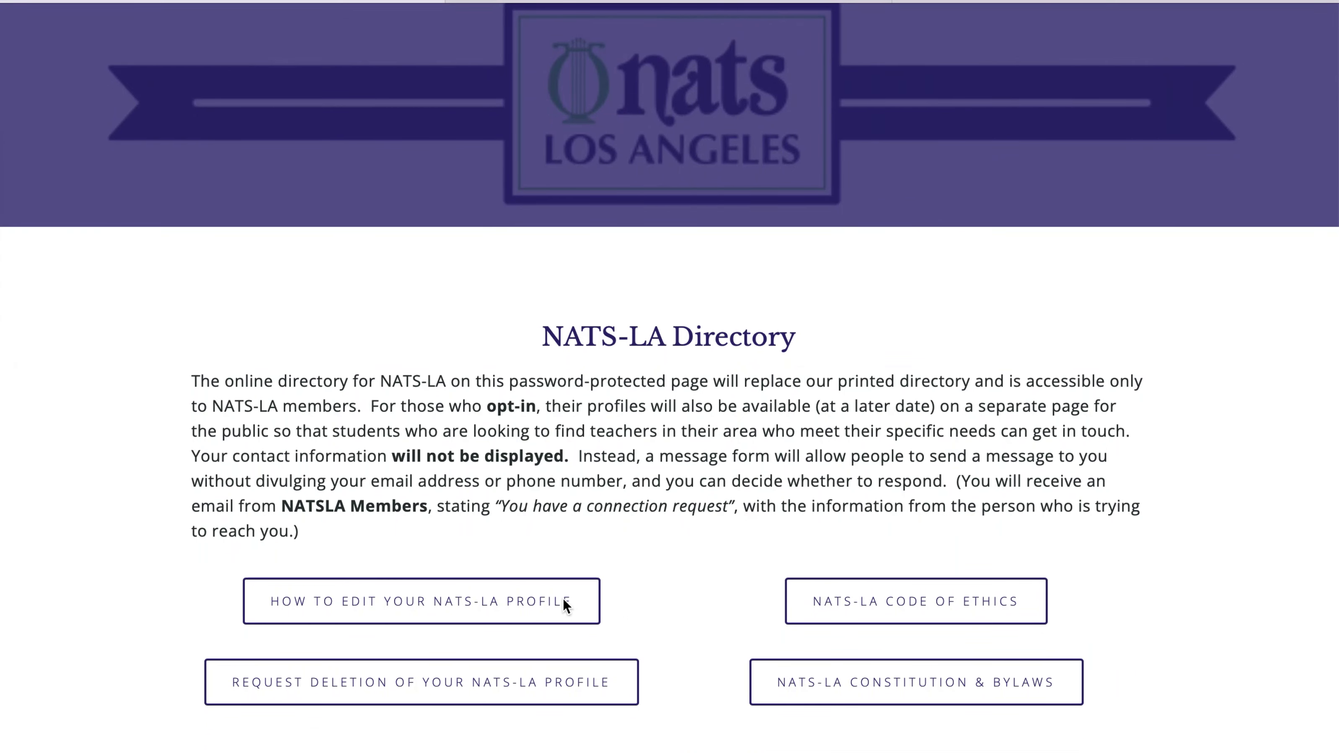
pyautogui.click(568, 610)
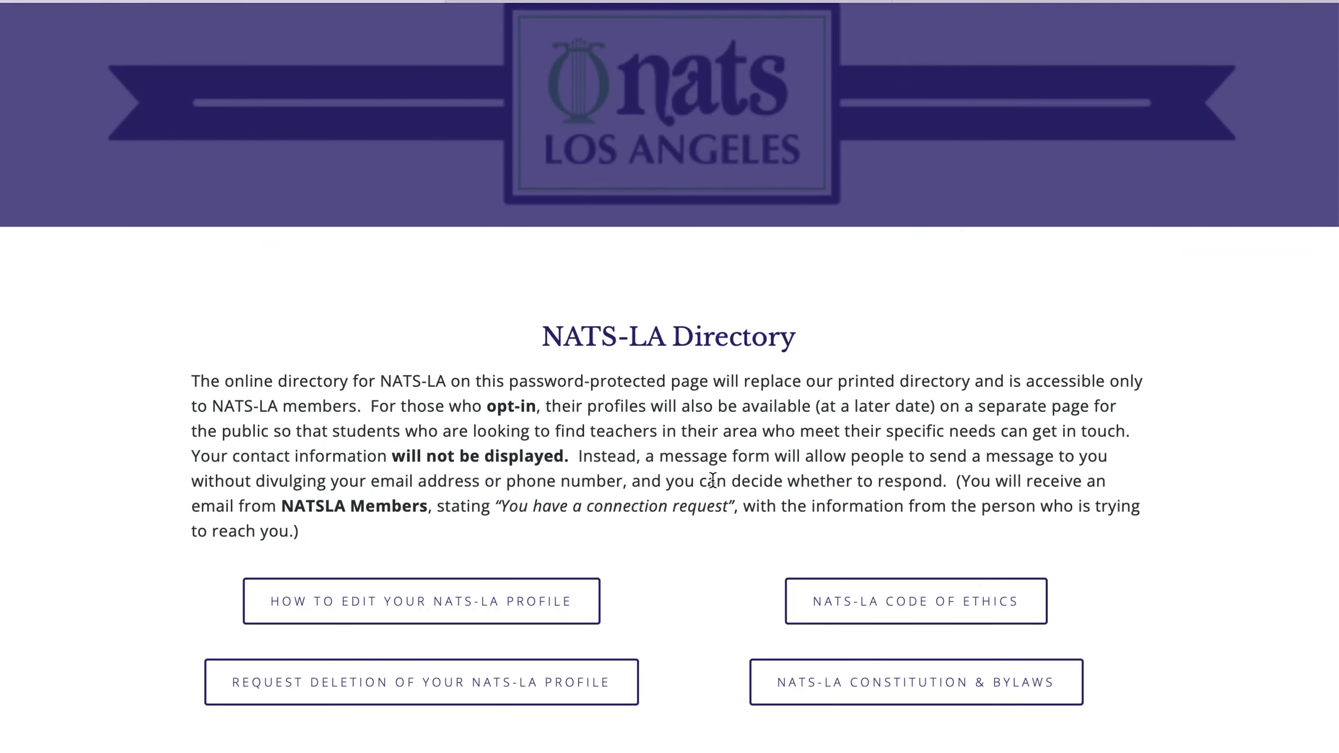
pyautogui.scroll(-4, 712, 480)
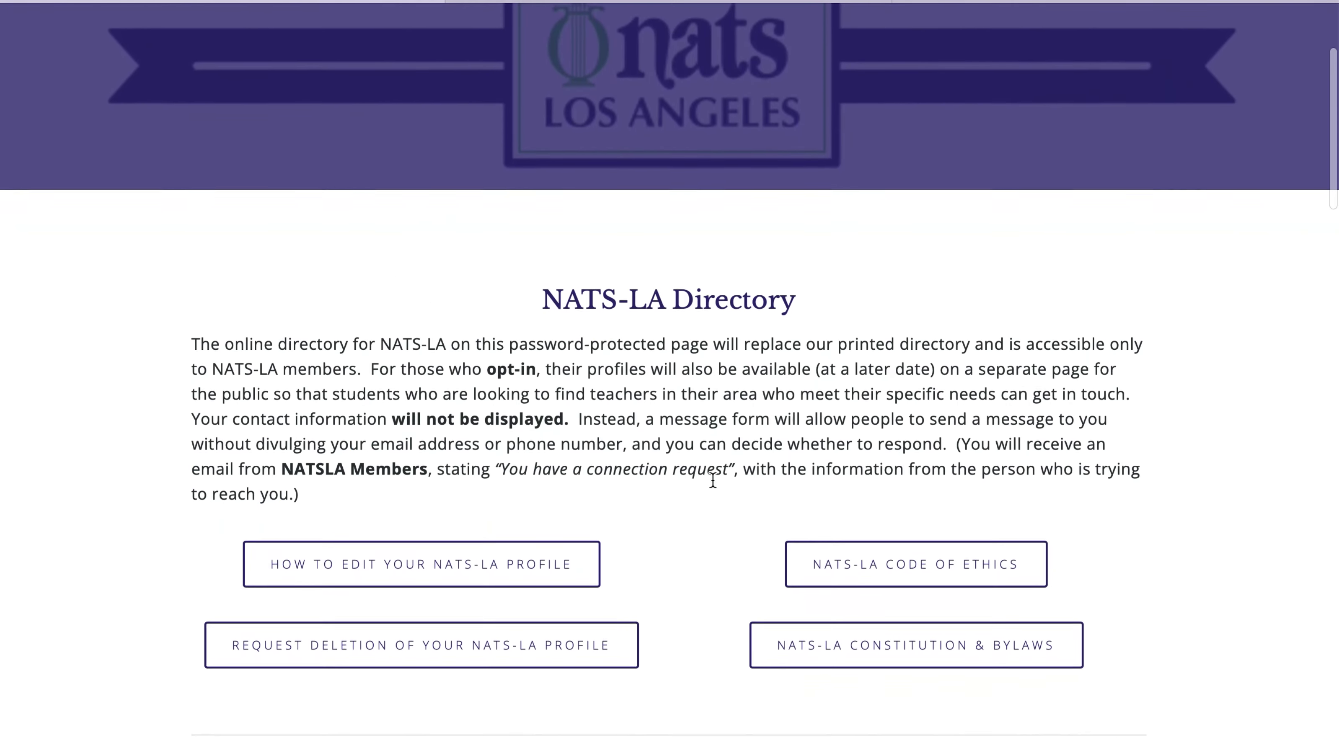
pyautogui.scroll(-3, 713, 482)
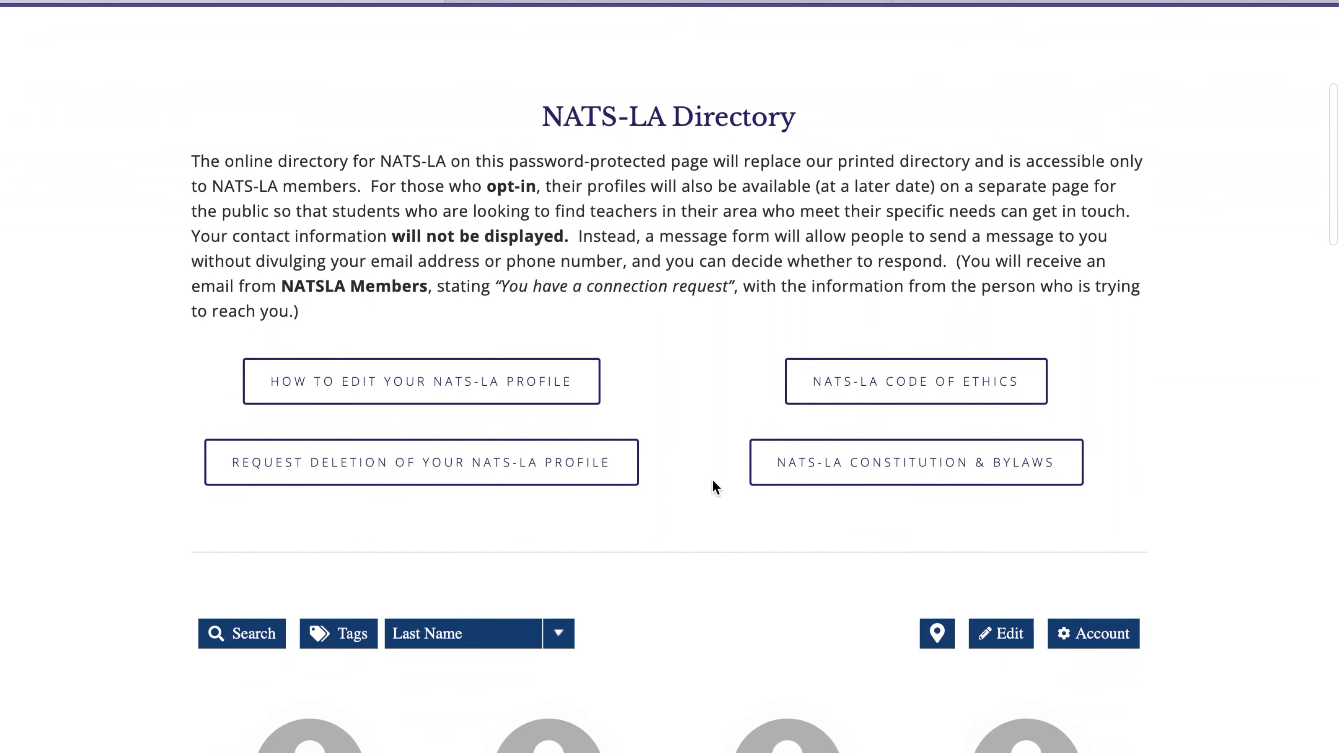
pyautogui.scroll(-1, 712, 481)
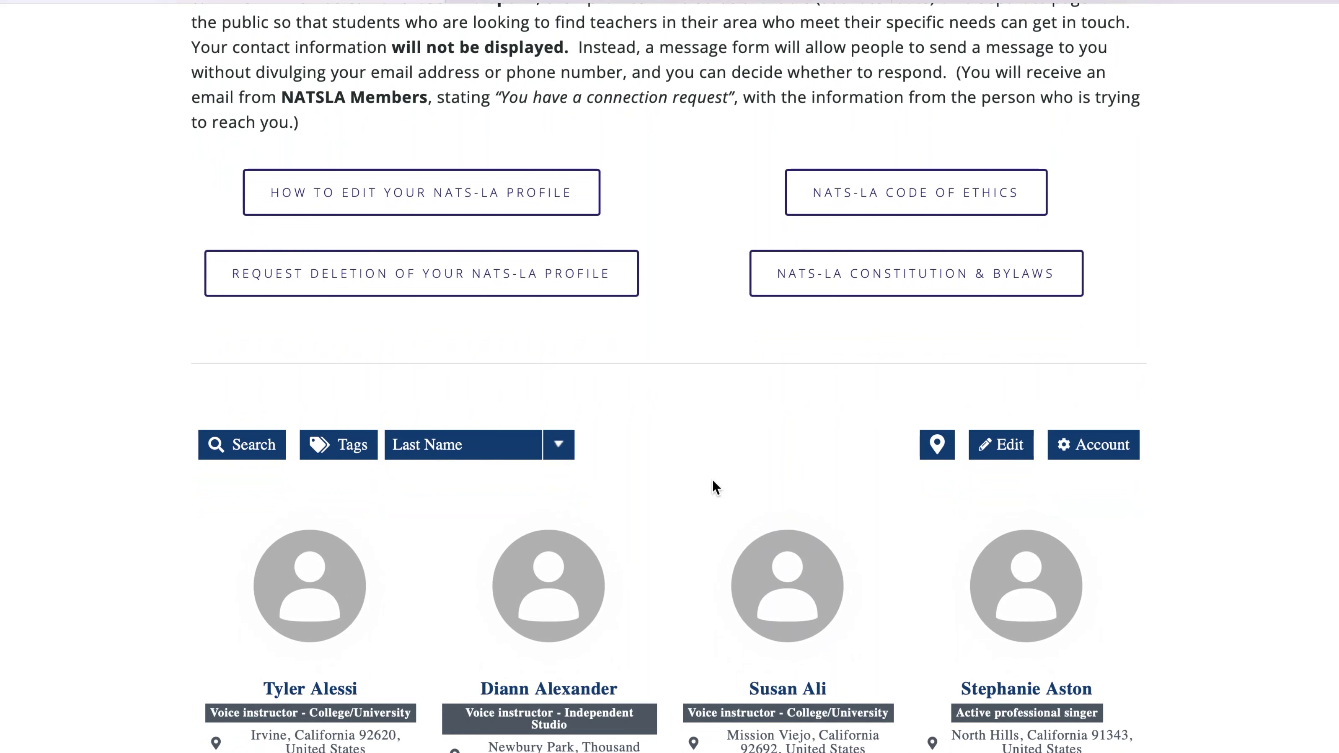
pyautogui.scroll(-1, 712, 480)
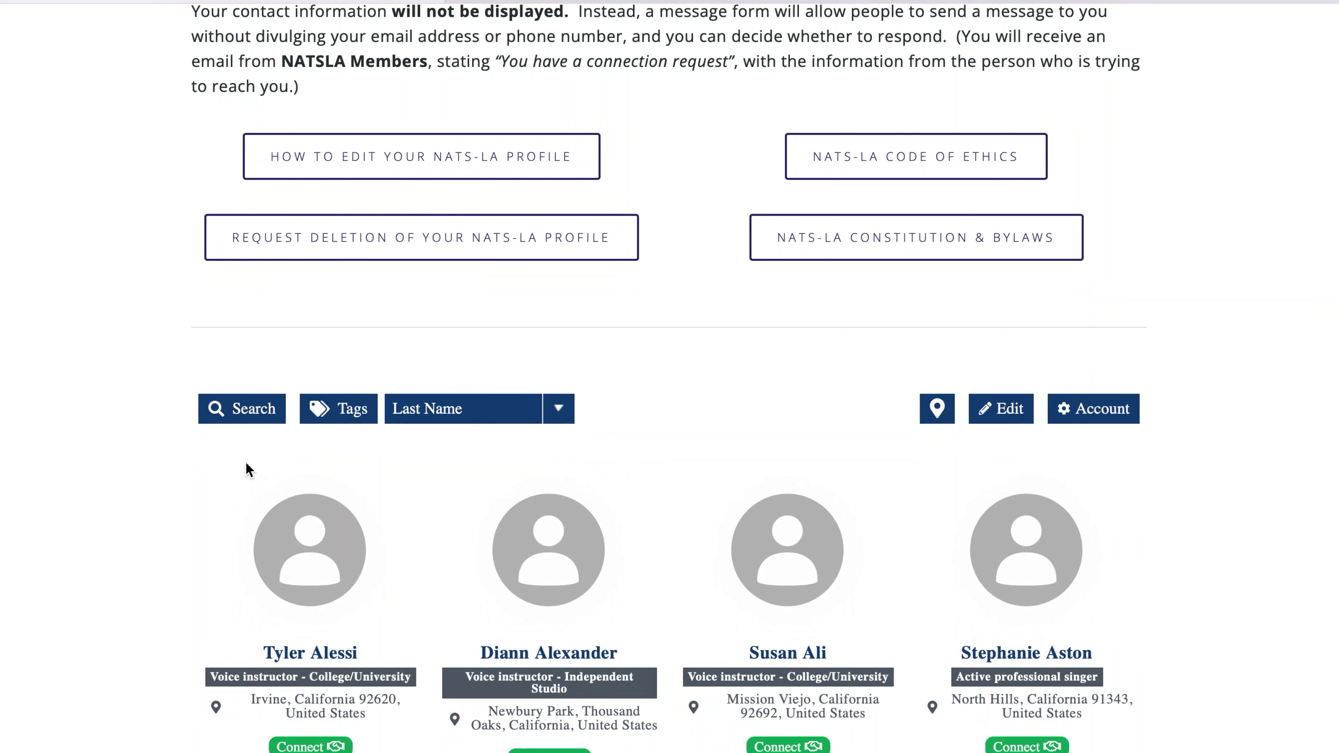
pyautogui.click(249, 415)
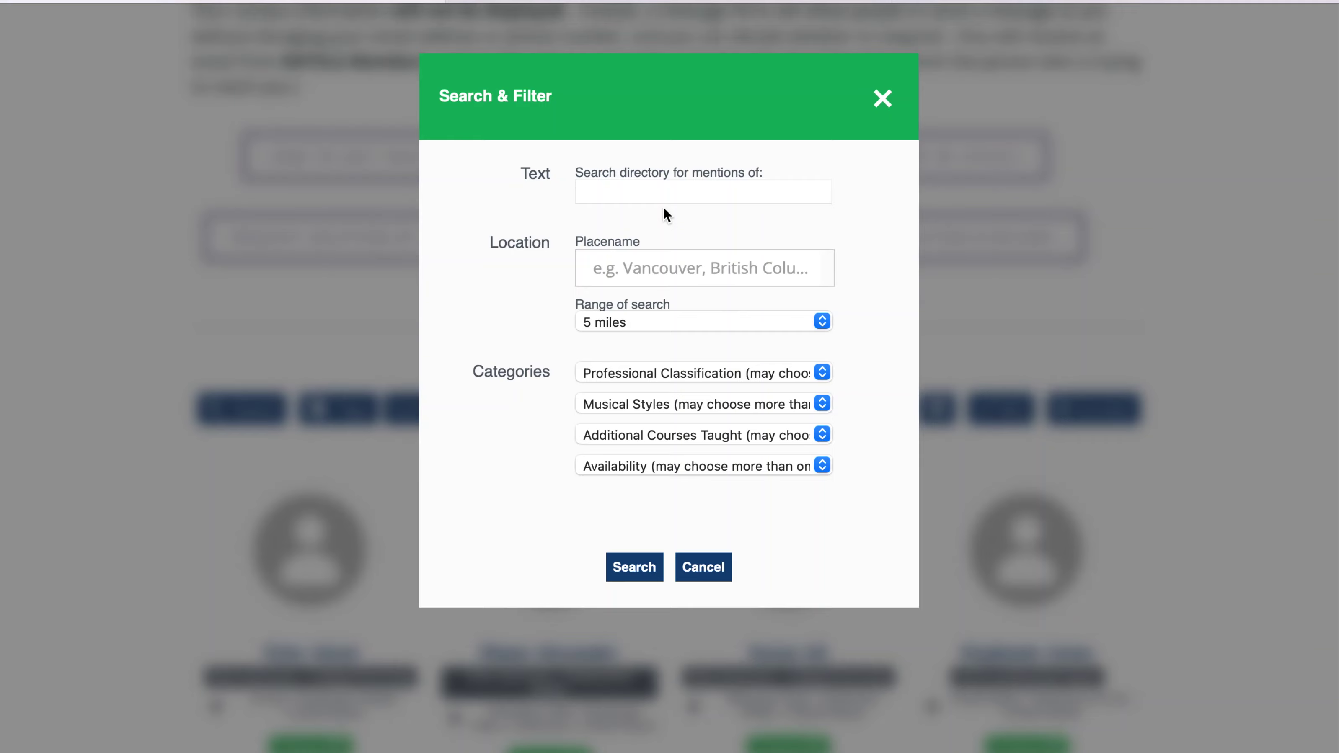
# - Search the directory for the member's surname and start editing the matching profile
pyautogui.click(667, 193)
pyautogui.write('D')
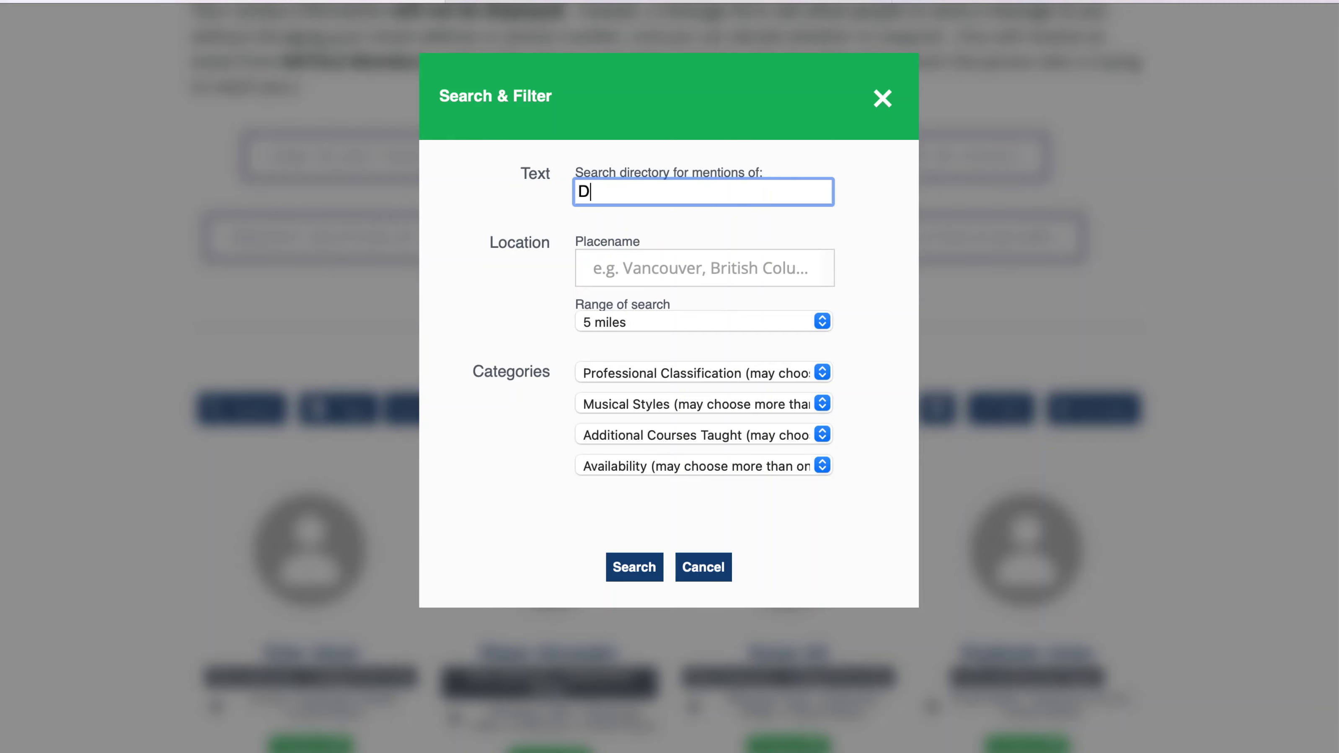
pyautogui.write('oe')
pyautogui.click(643, 568)
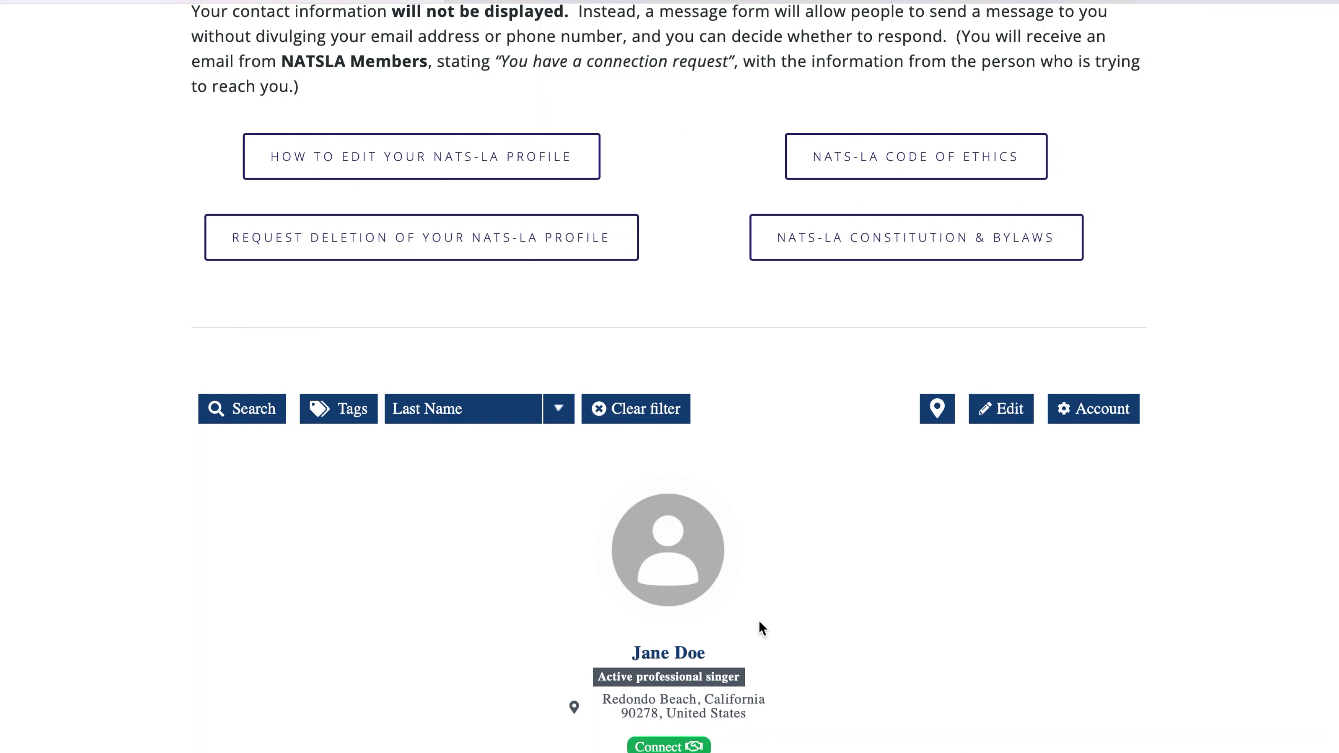
pyautogui.click(1002, 422)
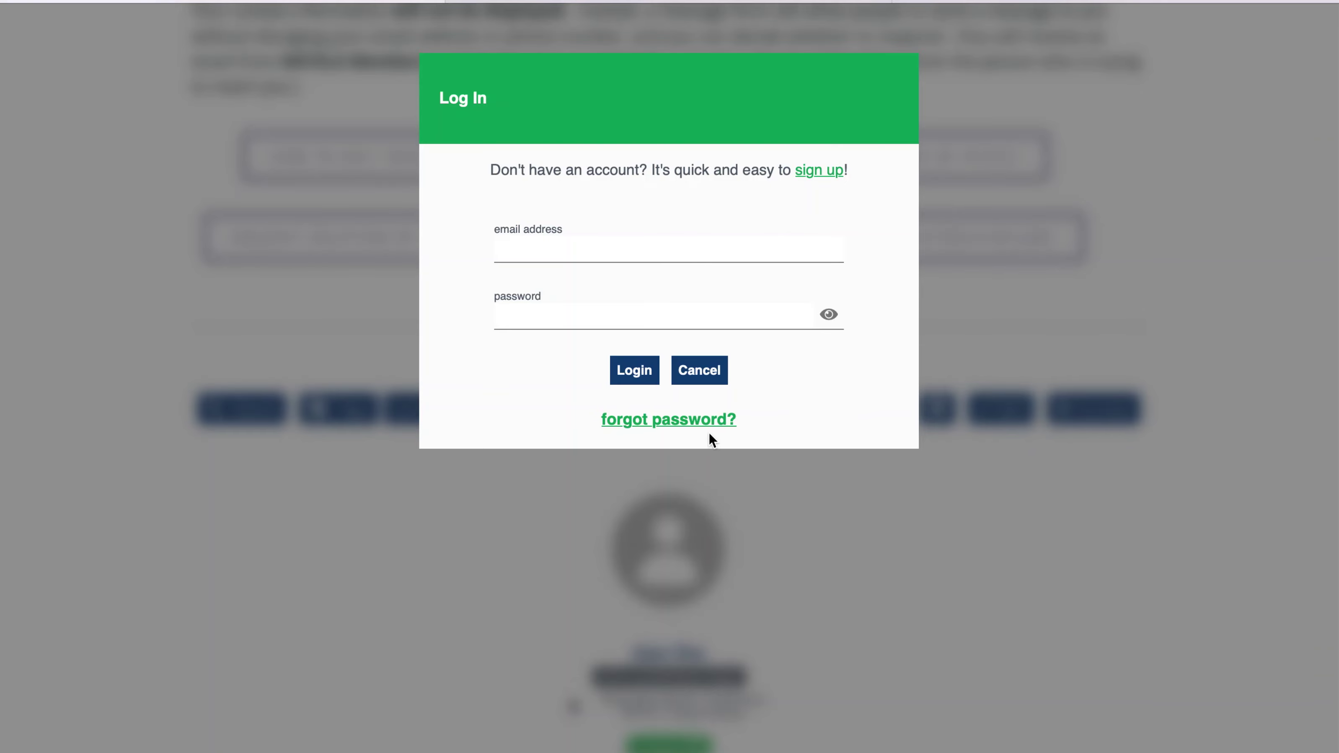
# - Request a password recovery link for the member's account e-mail address
pyautogui.click(699, 425)
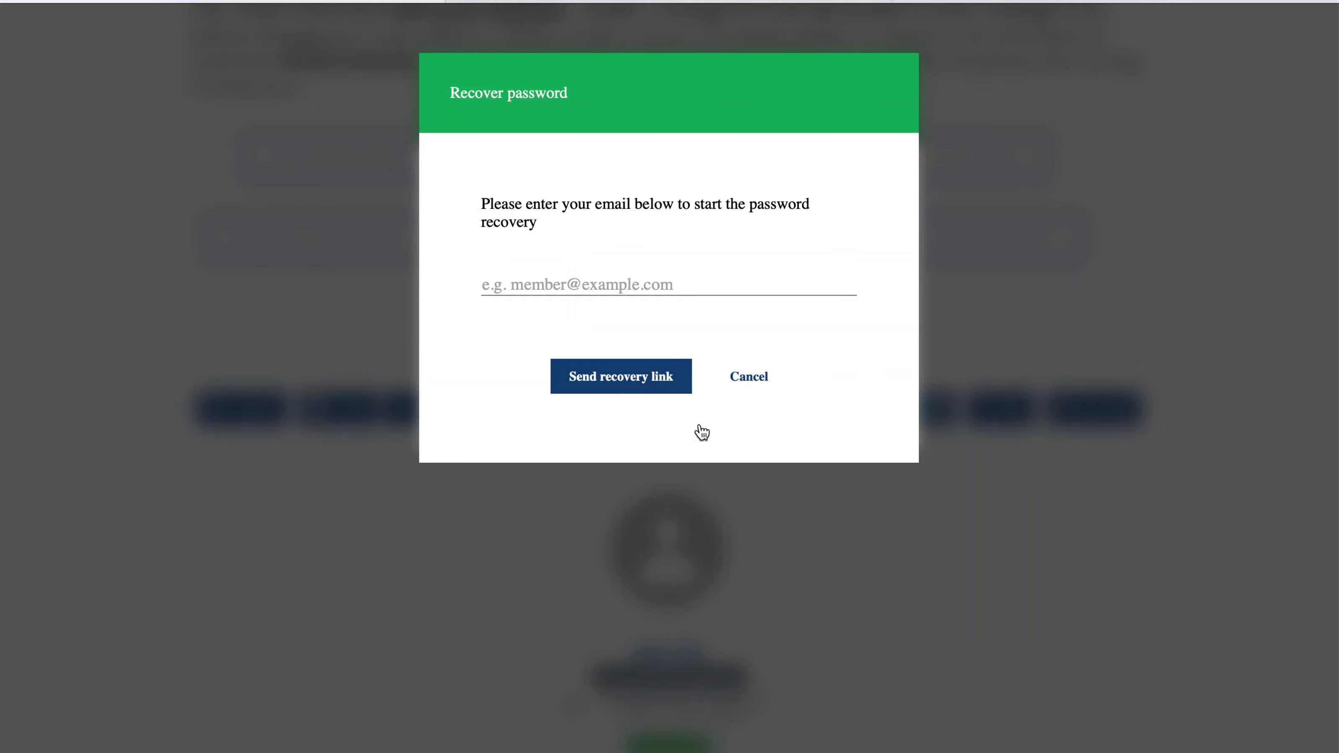
pyautogui.click(666, 283)
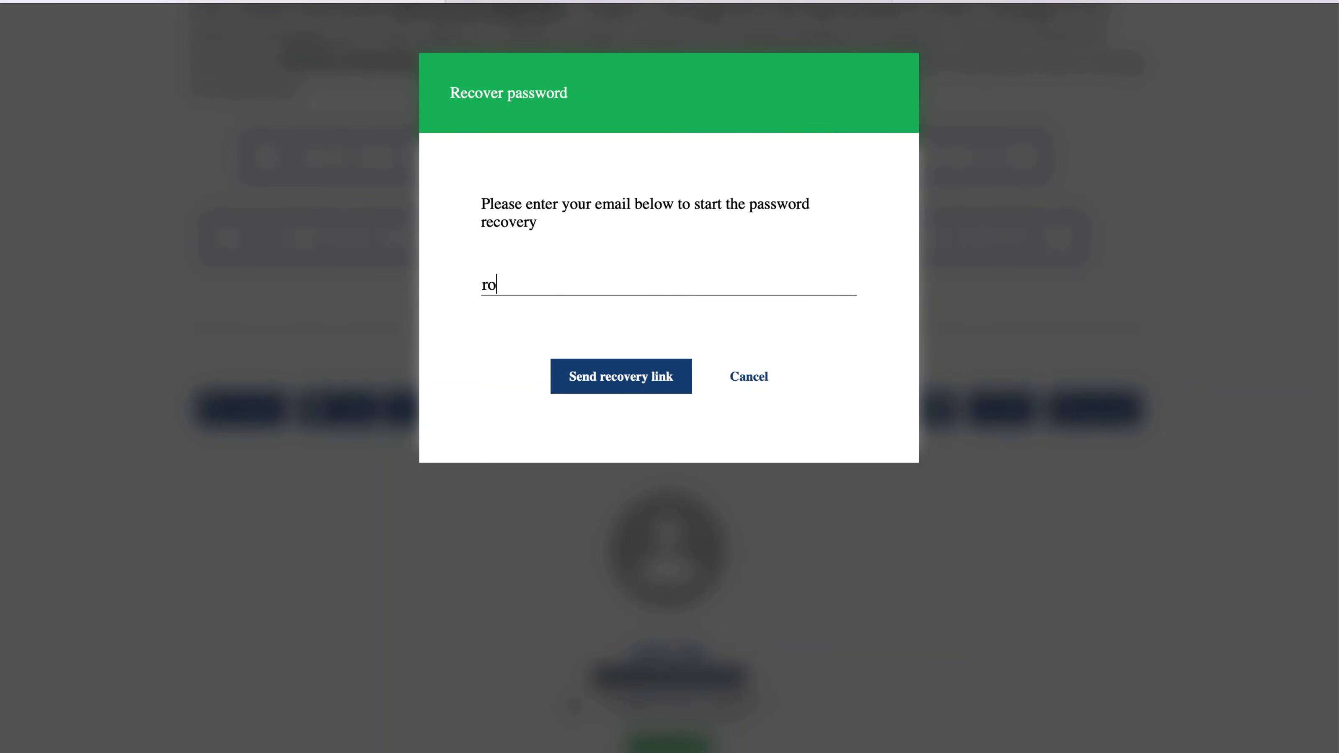
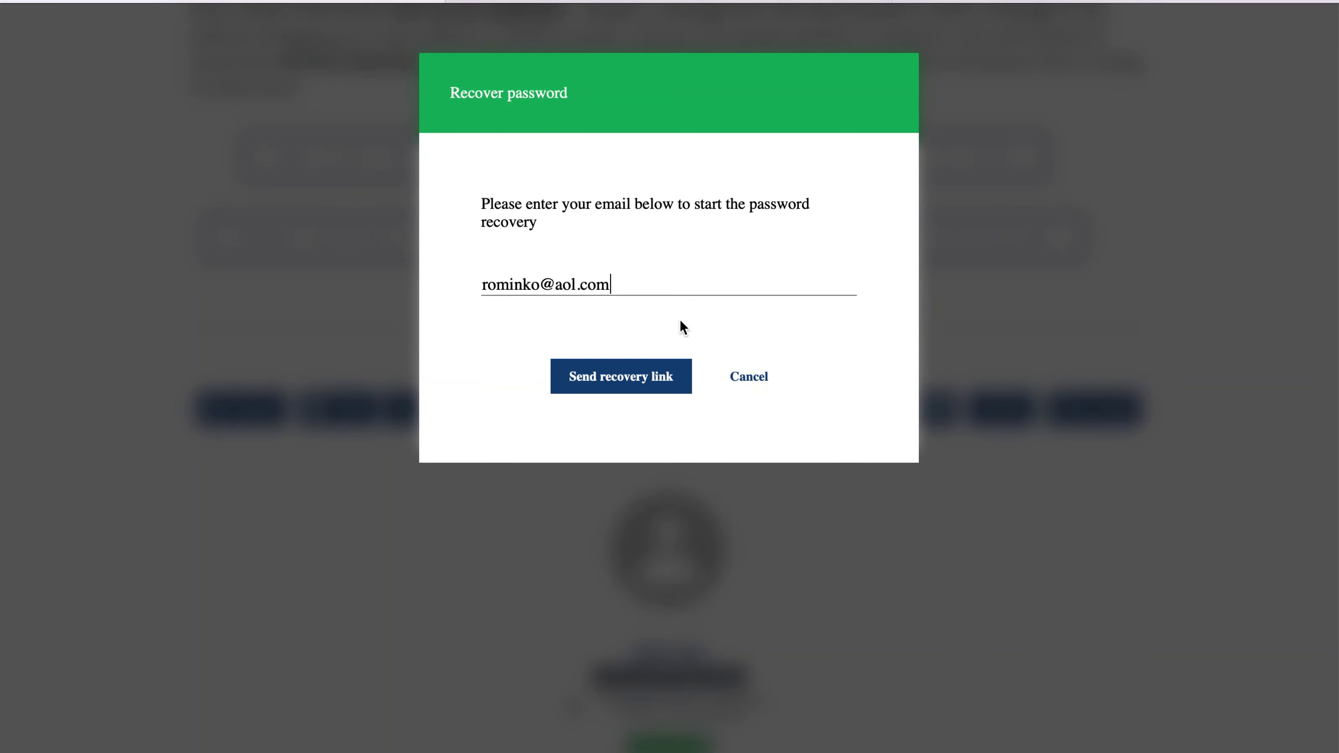
pyautogui.click(630, 388)
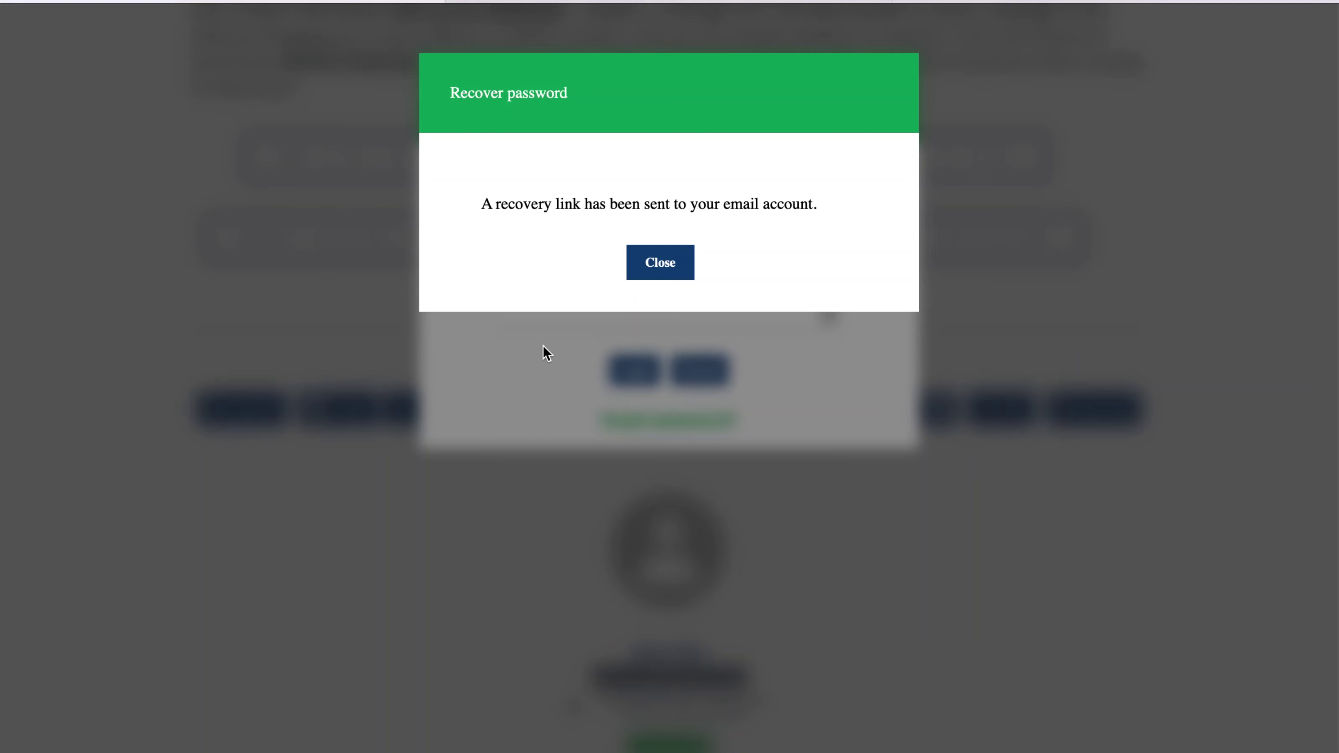
# - Log in with the account e-mail and password, then open the member's own entry for editing
pyautogui.click(656, 269)
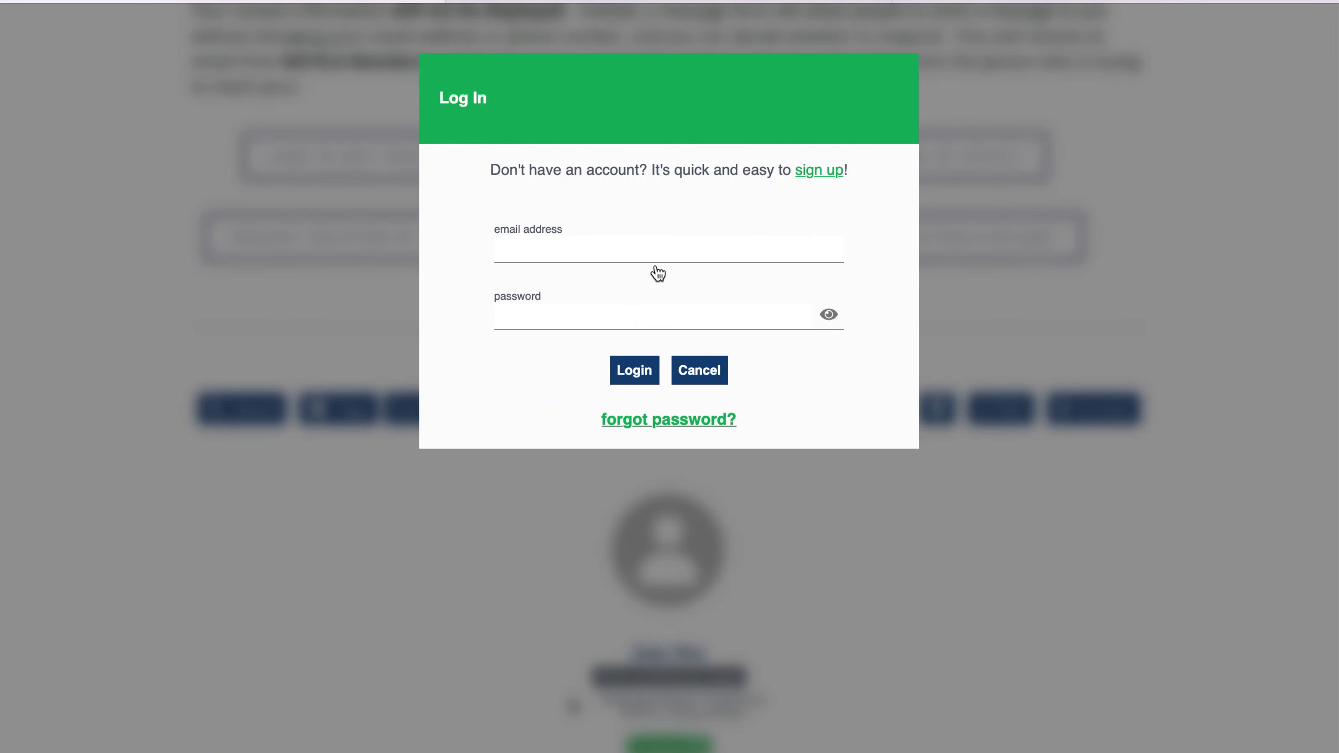
pyautogui.click(642, 248)
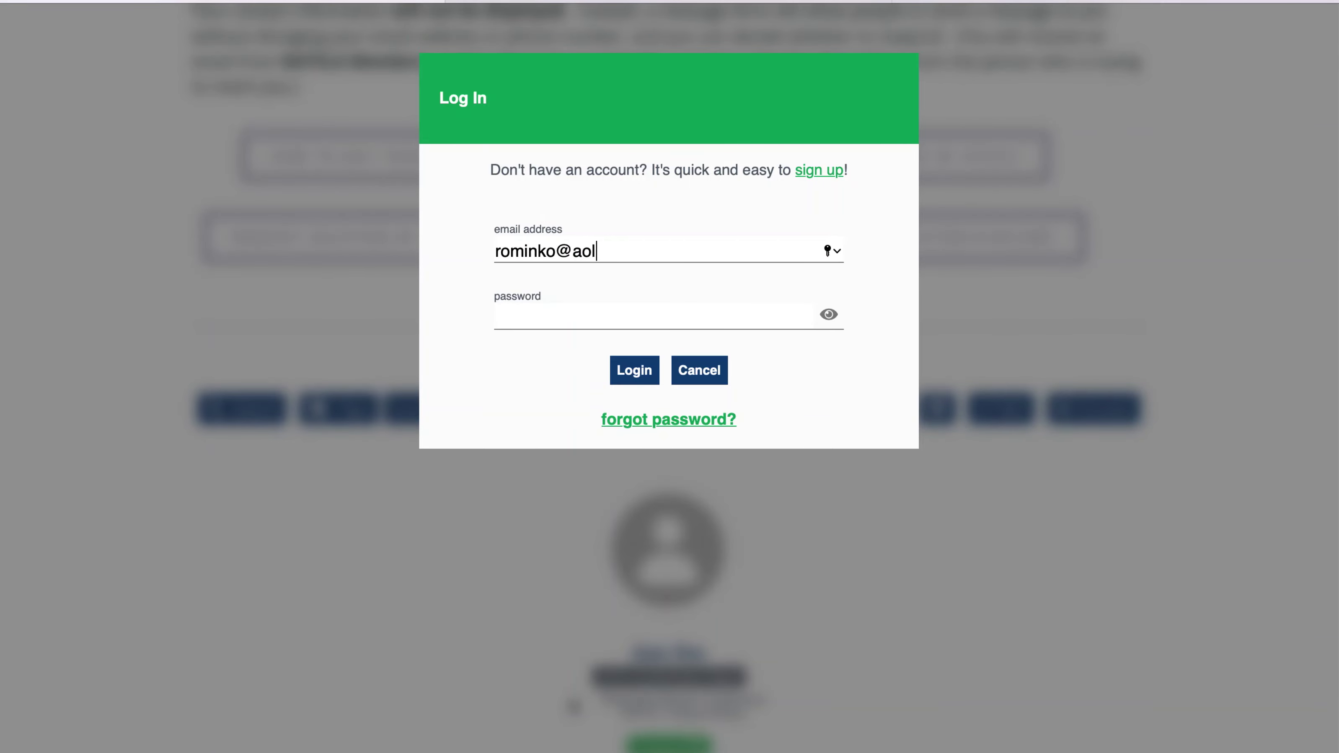
pyautogui.press('Tab')
pyautogui.write('••••••••••')
pyautogui.click(619, 375)
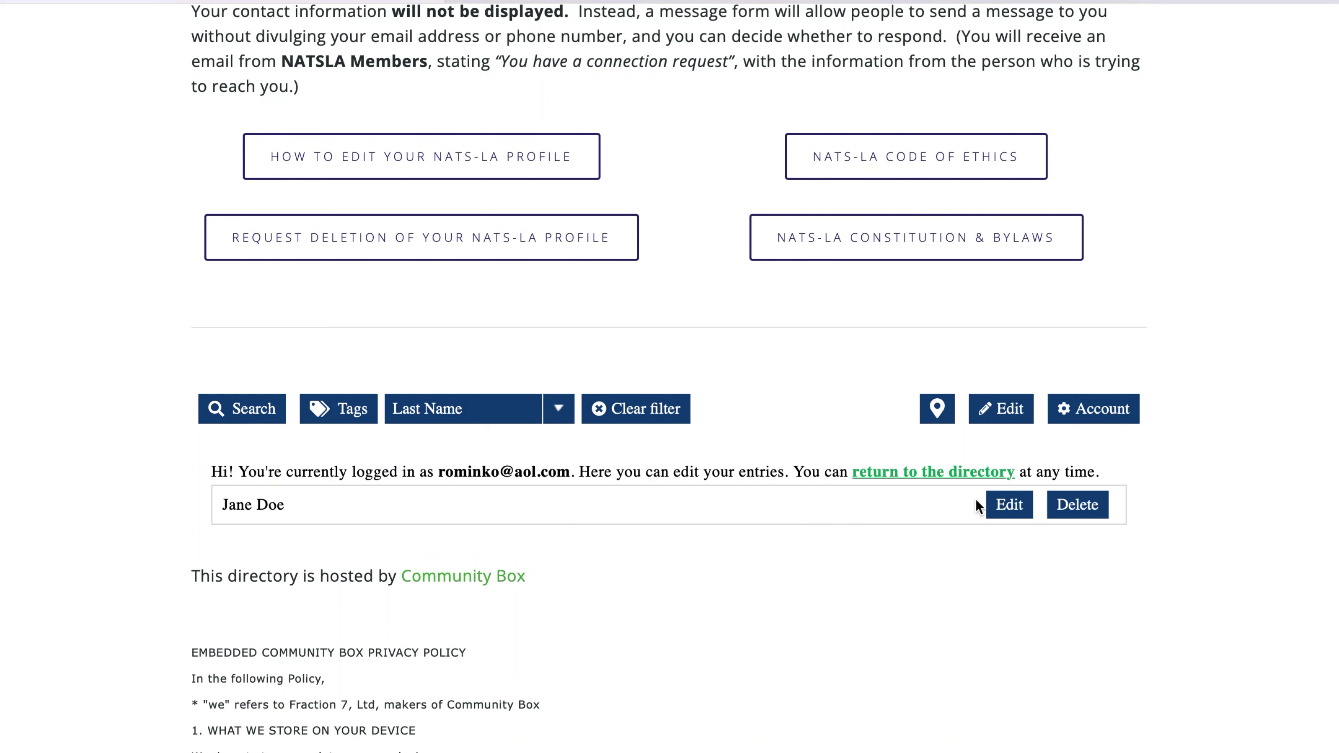
pyautogui.click(1009, 505)
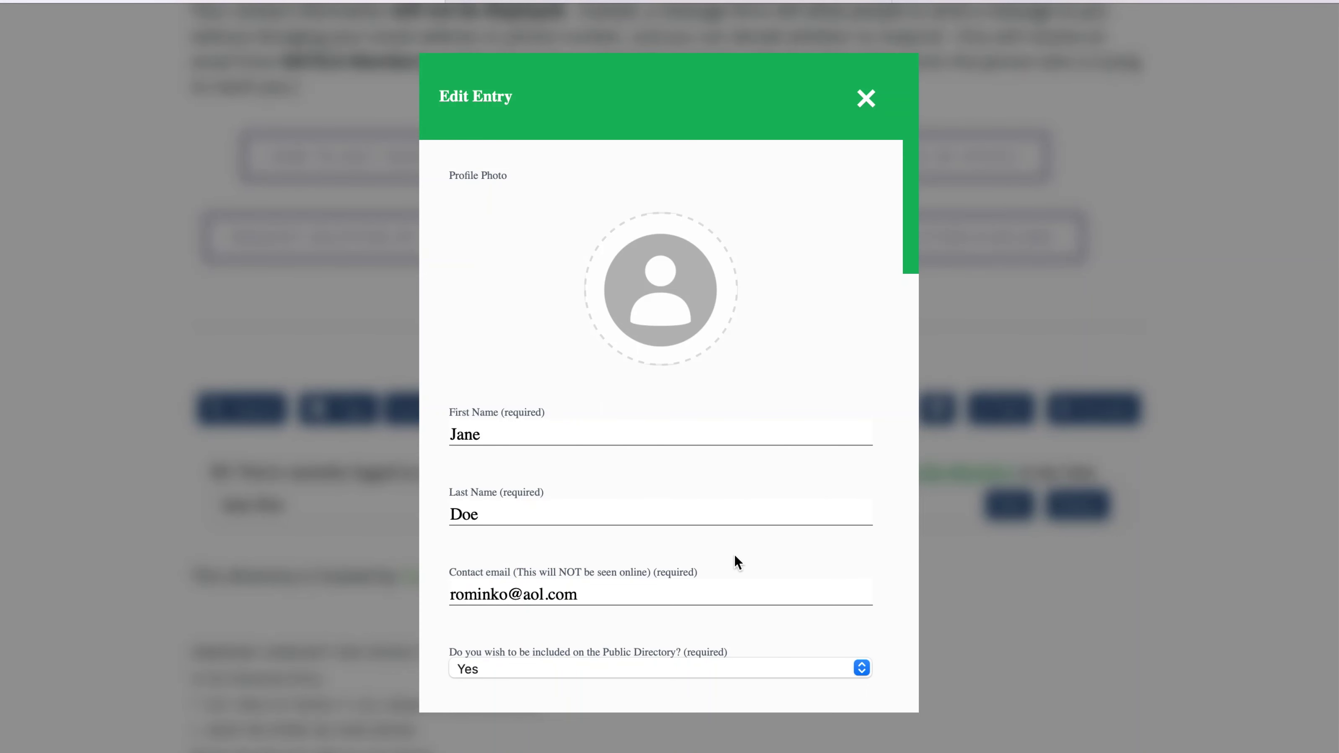
# - Upload Hope - from FB.JPG as the entry's profile photo
pyautogui.click(657, 315)
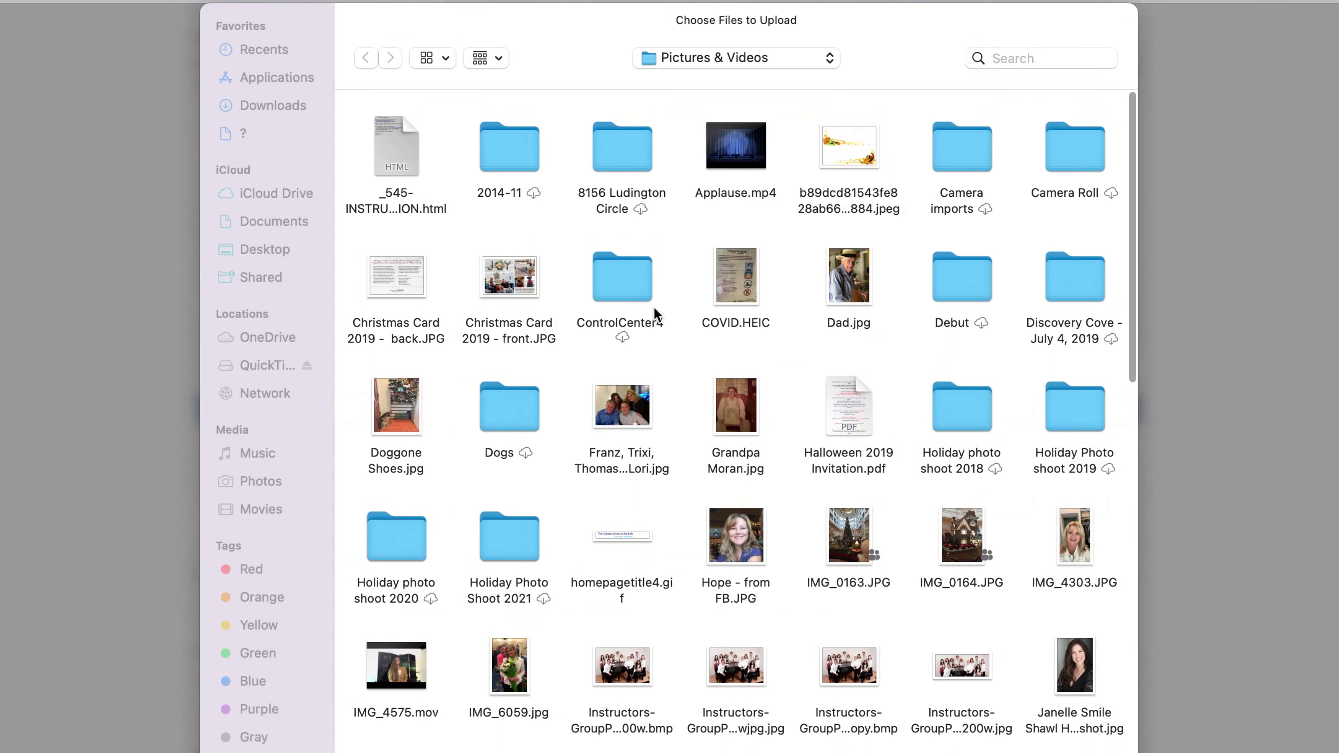
pyautogui.click(735, 553)
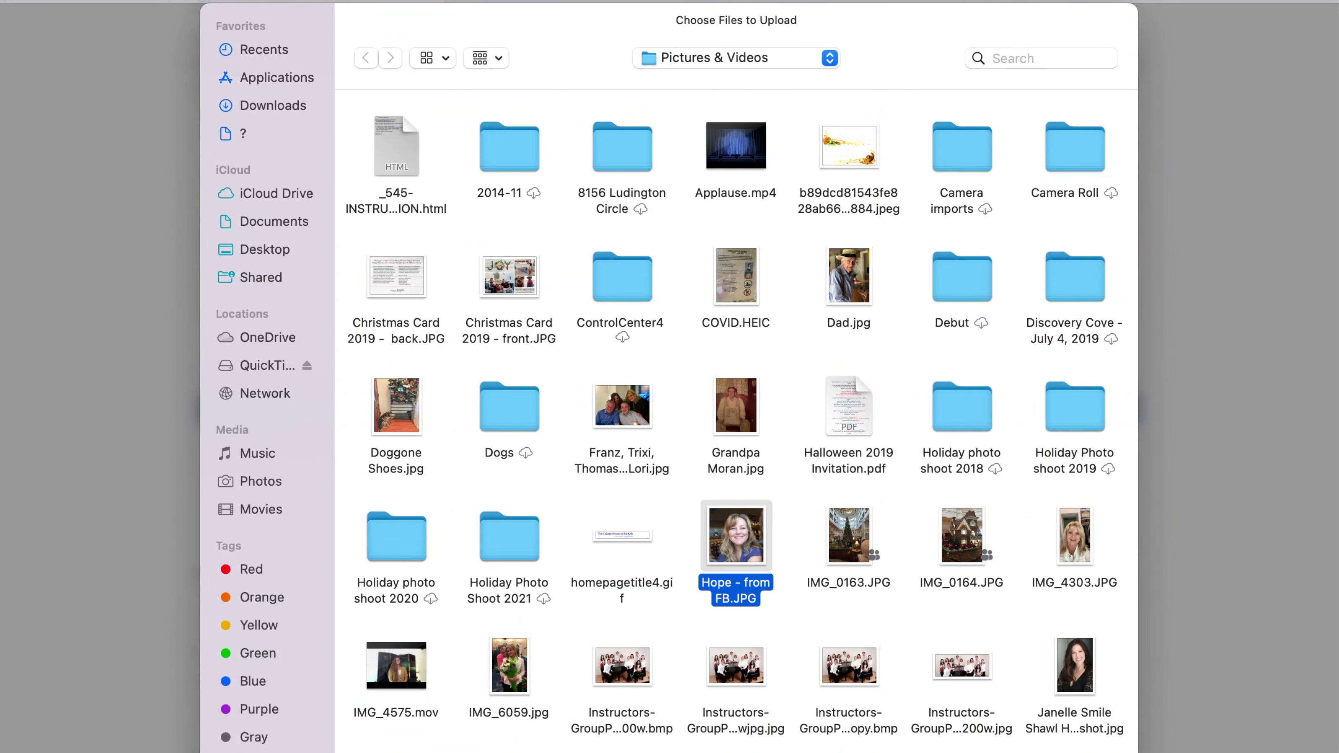
pyautogui.press('Return')
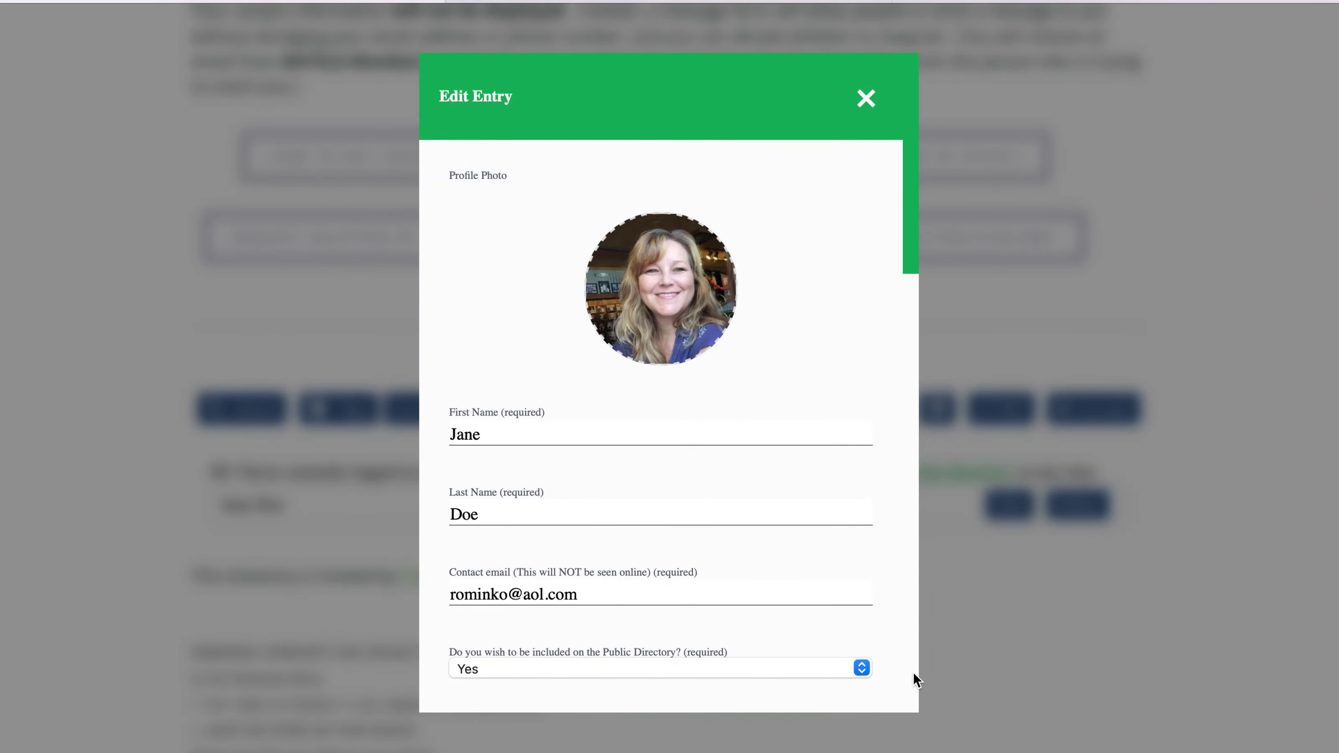
pyautogui.scroll(-3, 913, 673)
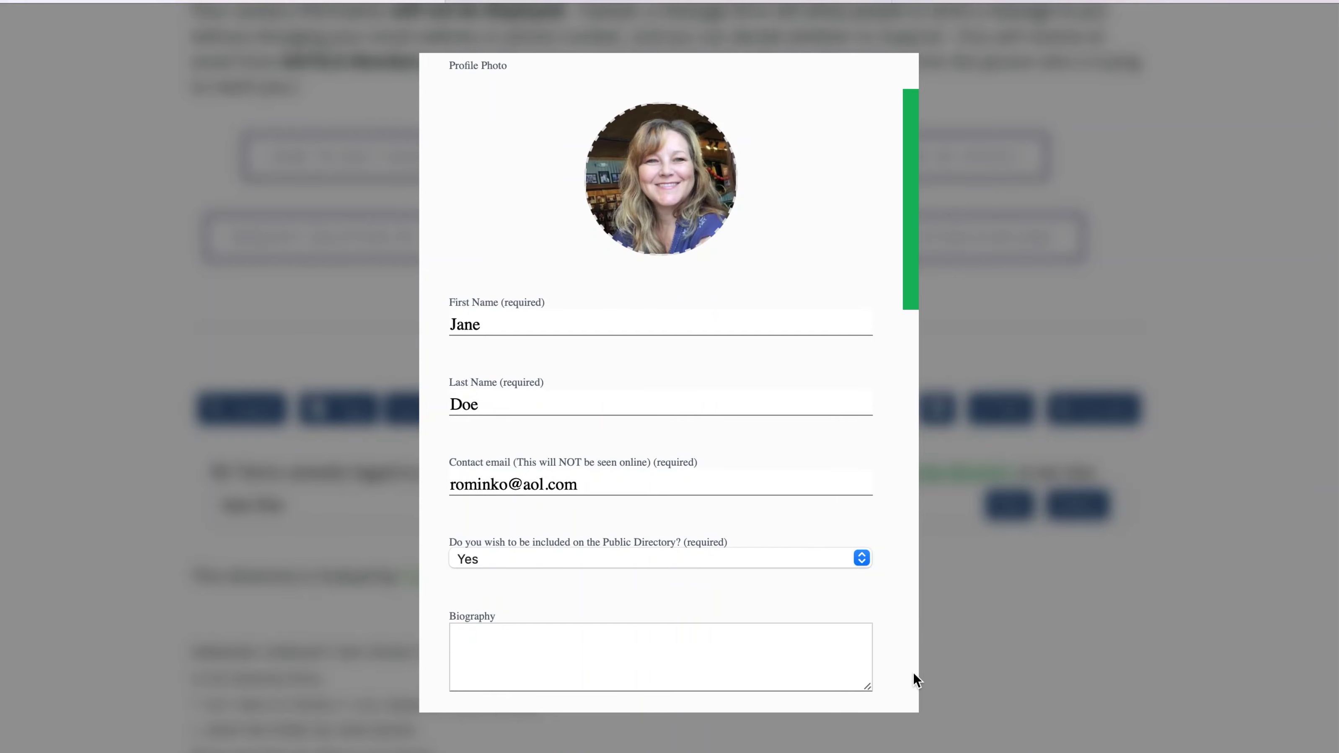
pyautogui.scroll(-3, 914, 673)
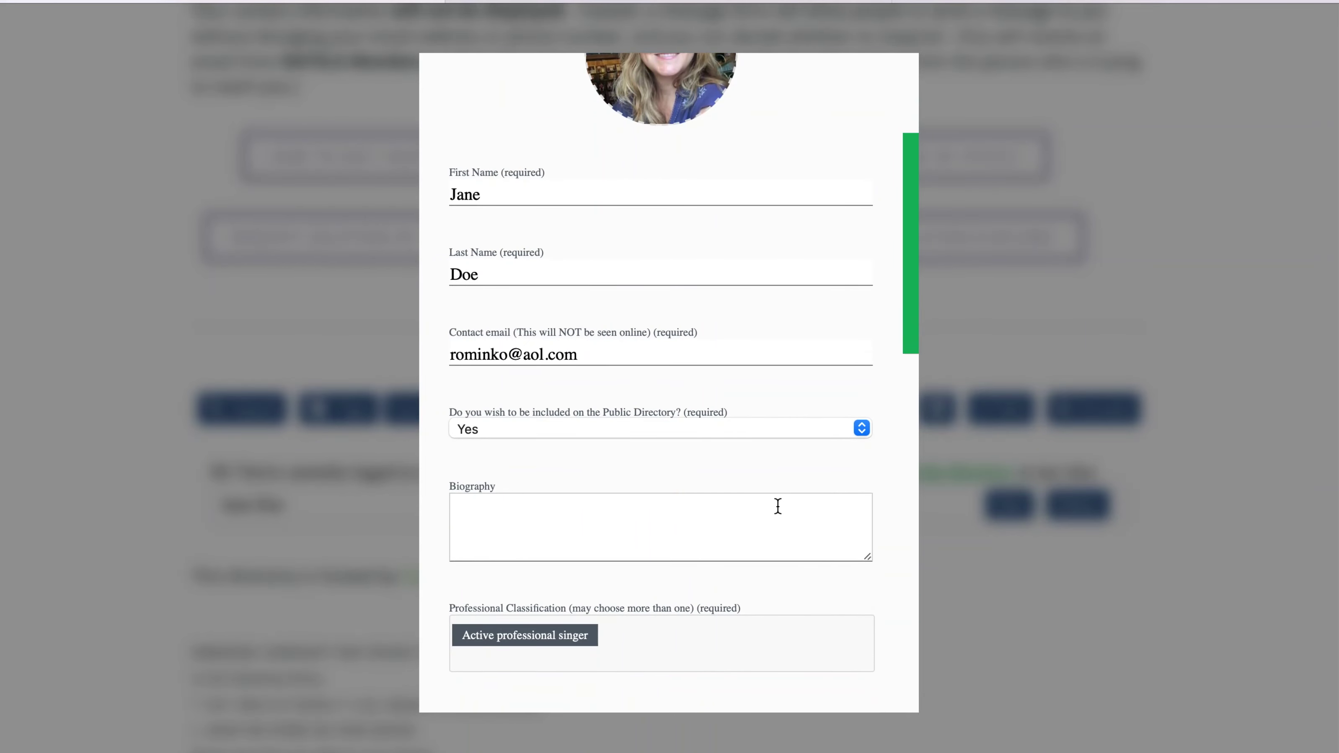
pyautogui.click(860, 436)
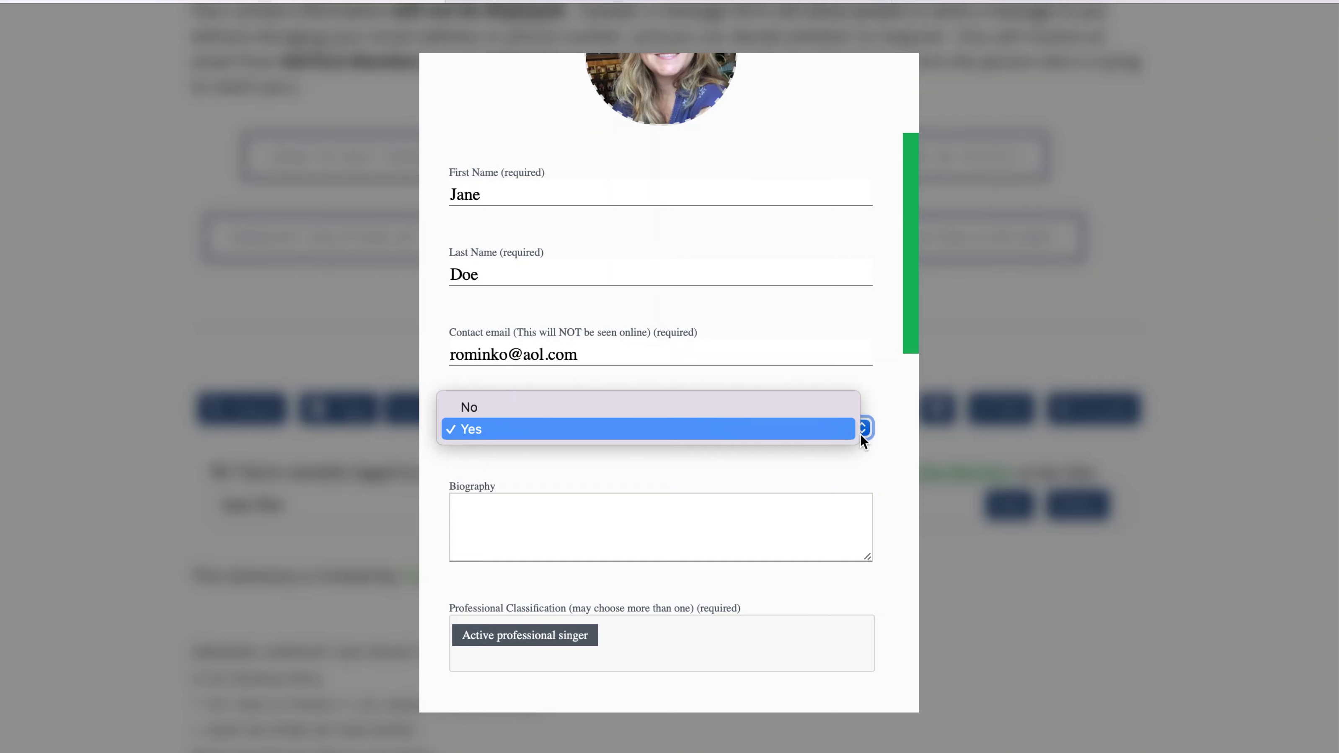
pyautogui.click(860, 435)
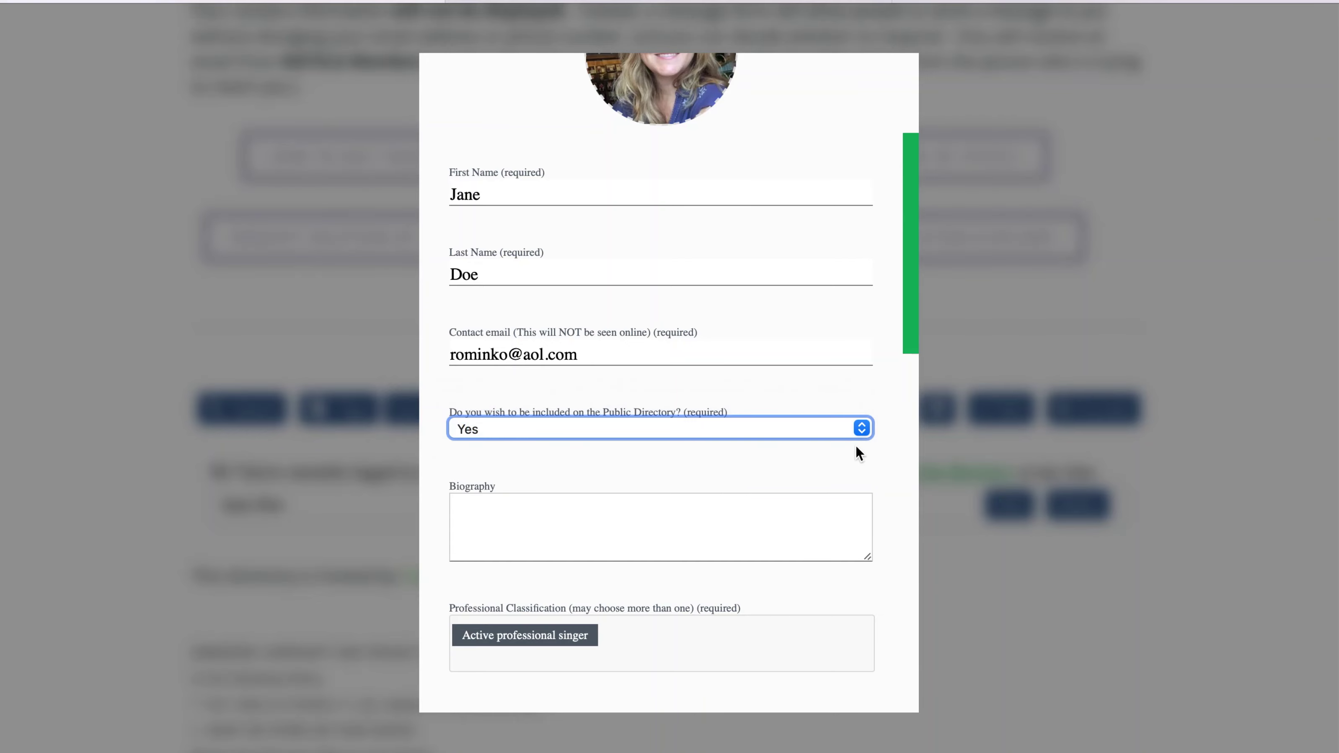
pyautogui.click(835, 507)
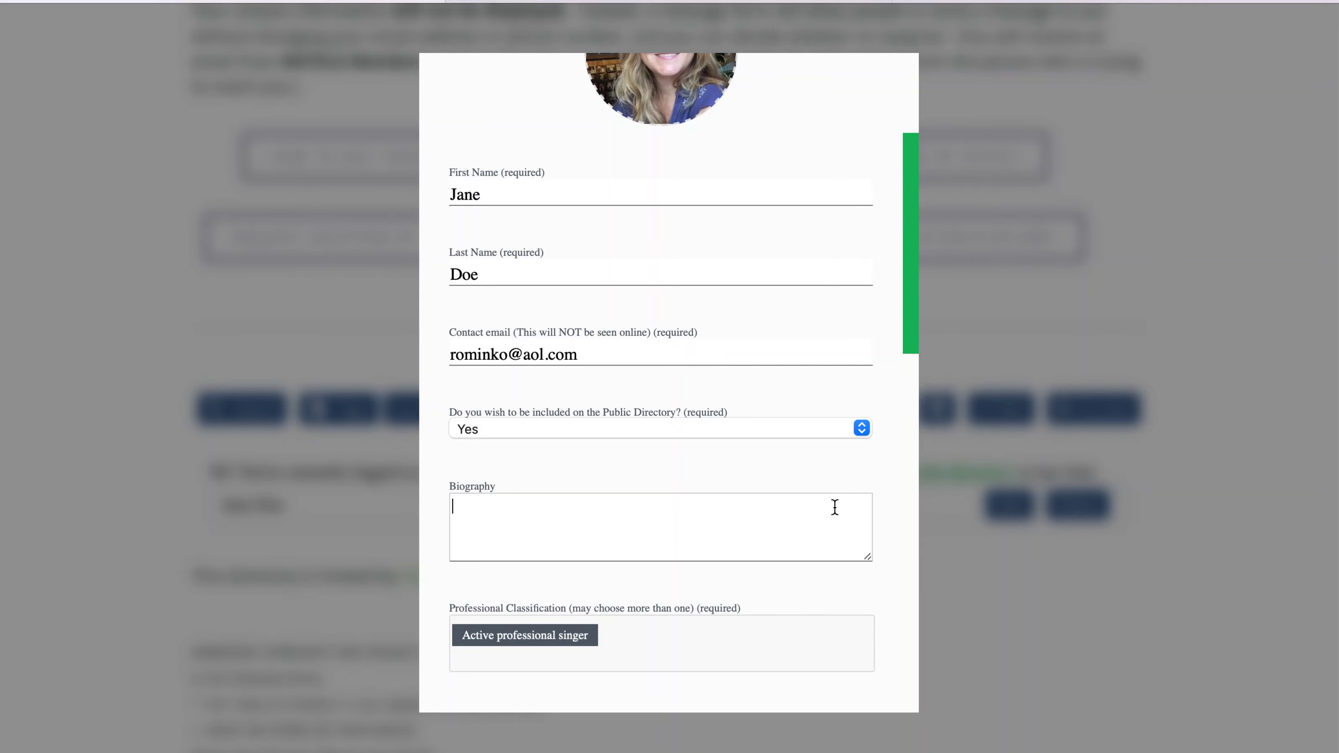
# - Paste the prepared biography text into the Biography box
pyautogui.click(835, 507)
pyautogui.write('Jane Doe has been teaching for many years.  She enjoys being an honorary member of NATS-LA.')
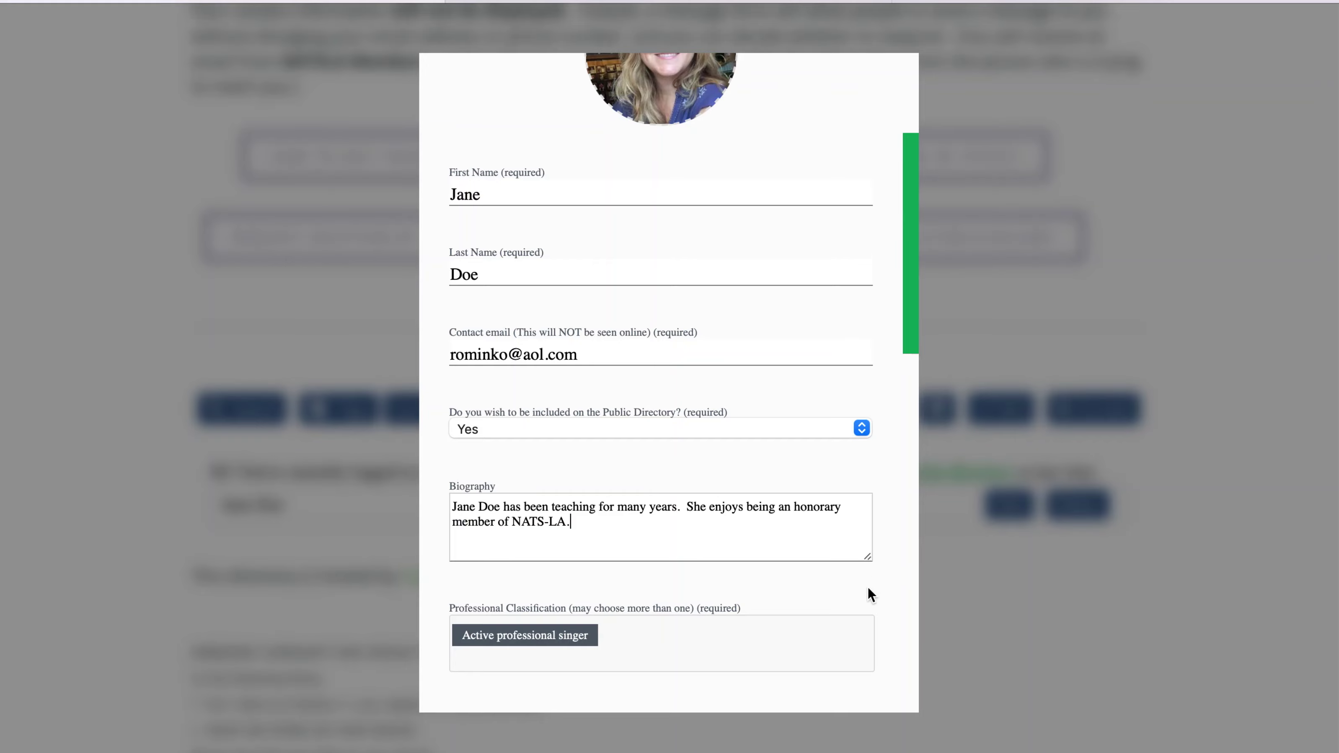
pyautogui.scroll(-3, 871, 597)
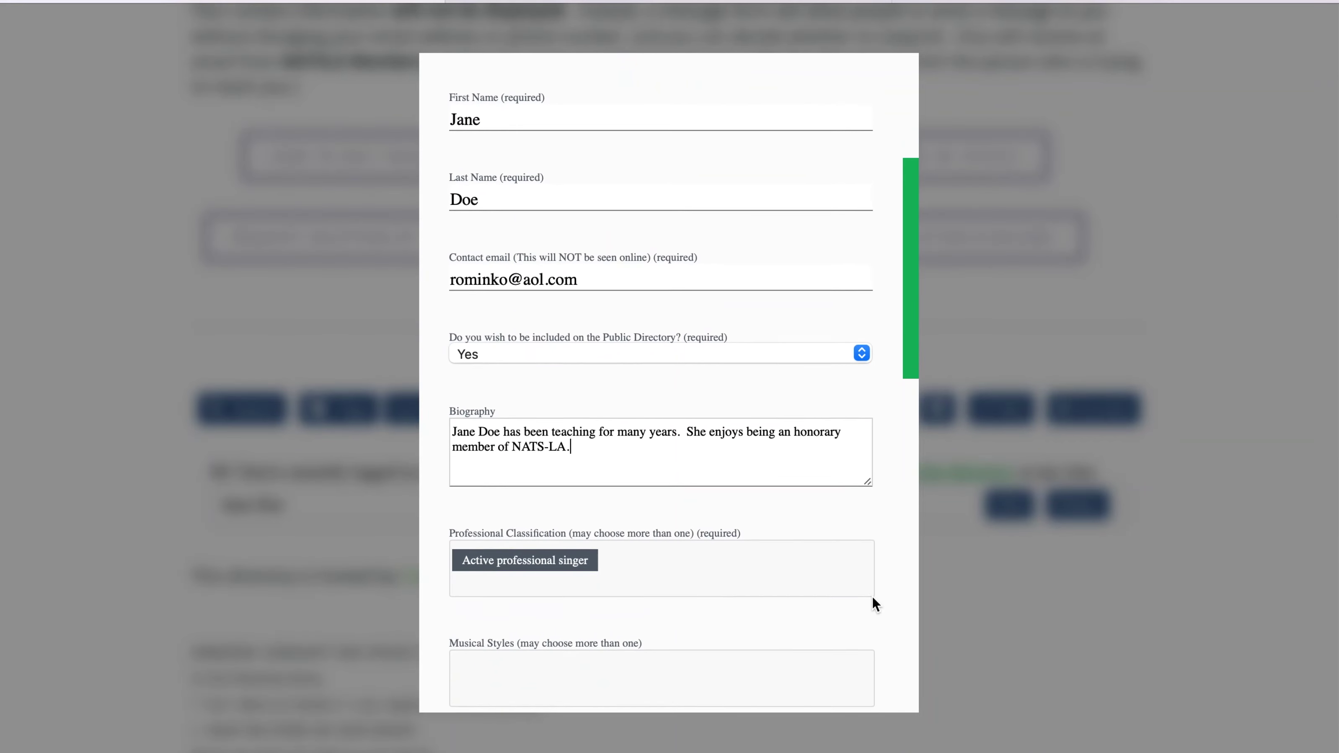
pyautogui.scroll(-1, 873, 596)
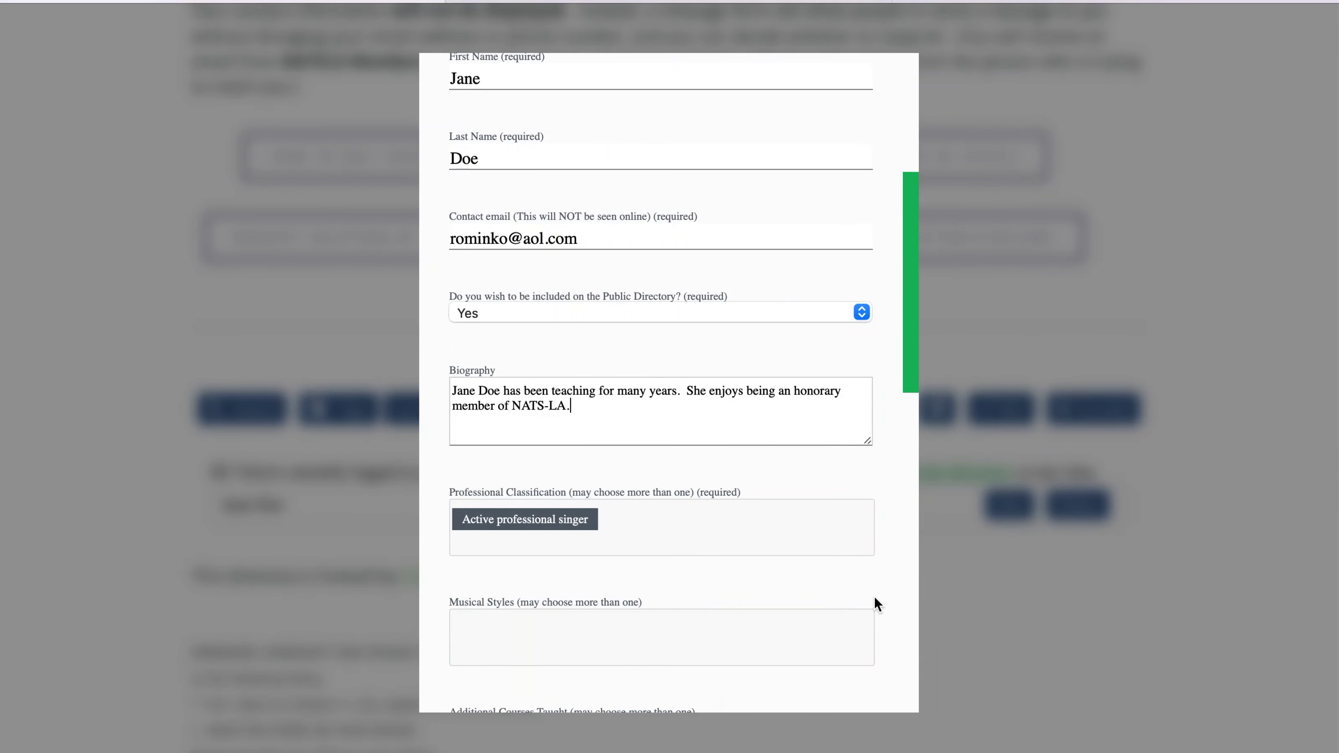
# - Add Voice instructor - Independent Studio to the Professional Classification list
pyautogui.click(796, 530)
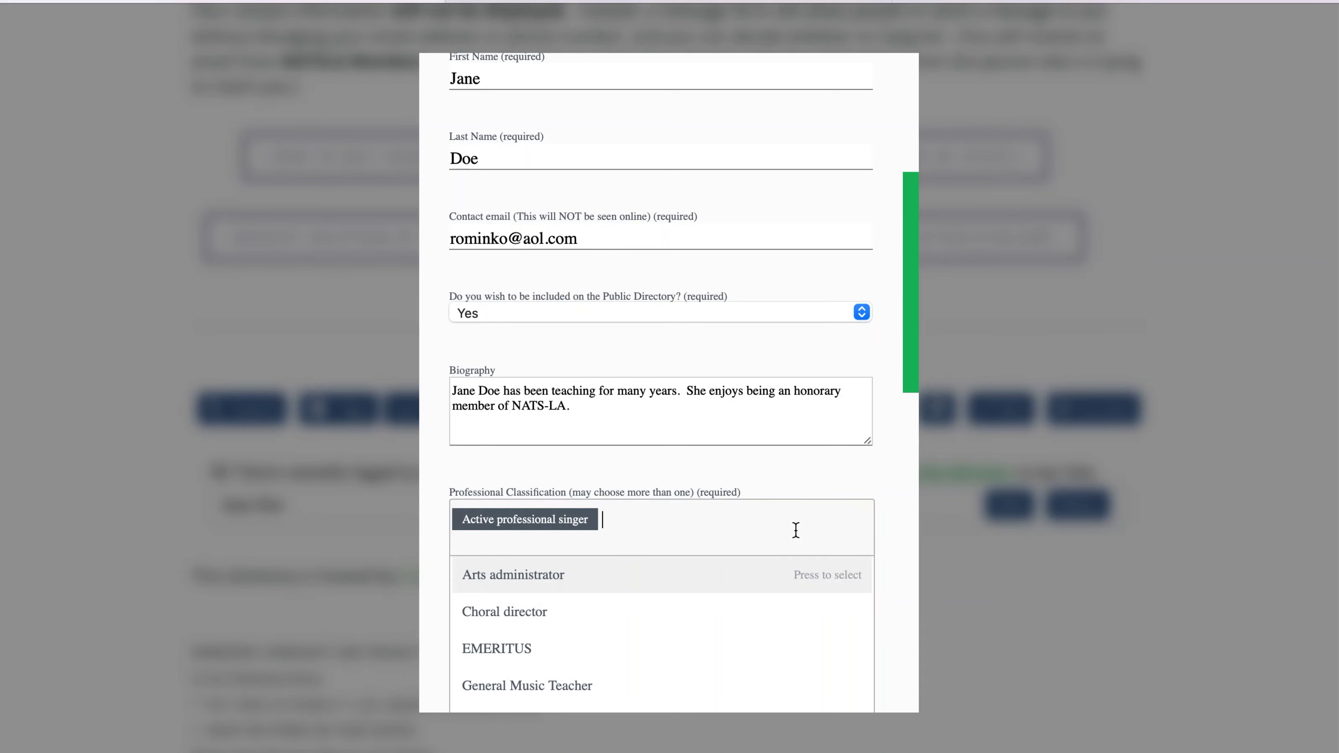
pyautogui.scroll(-1, 777, 604)
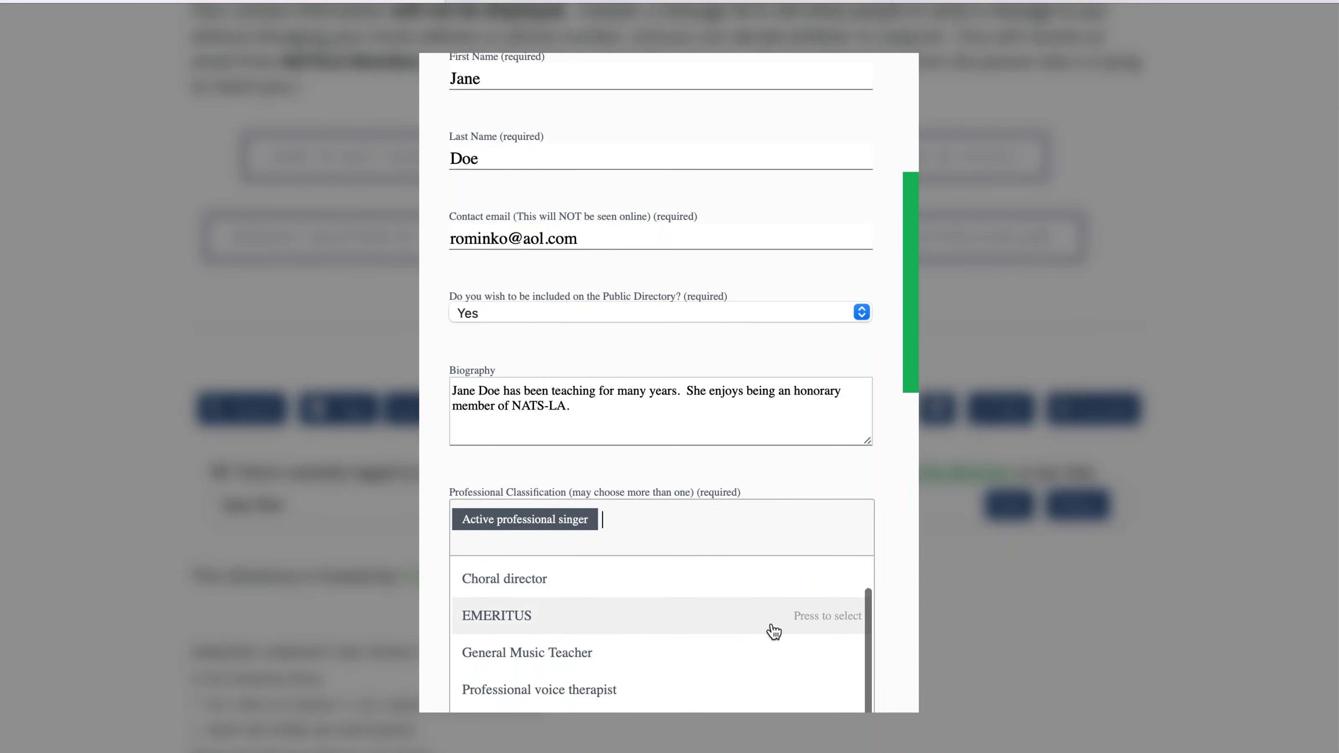
pyautogui.scroll(-2, 762, 673)
pyautogui.scroll(-2, 764, 673)
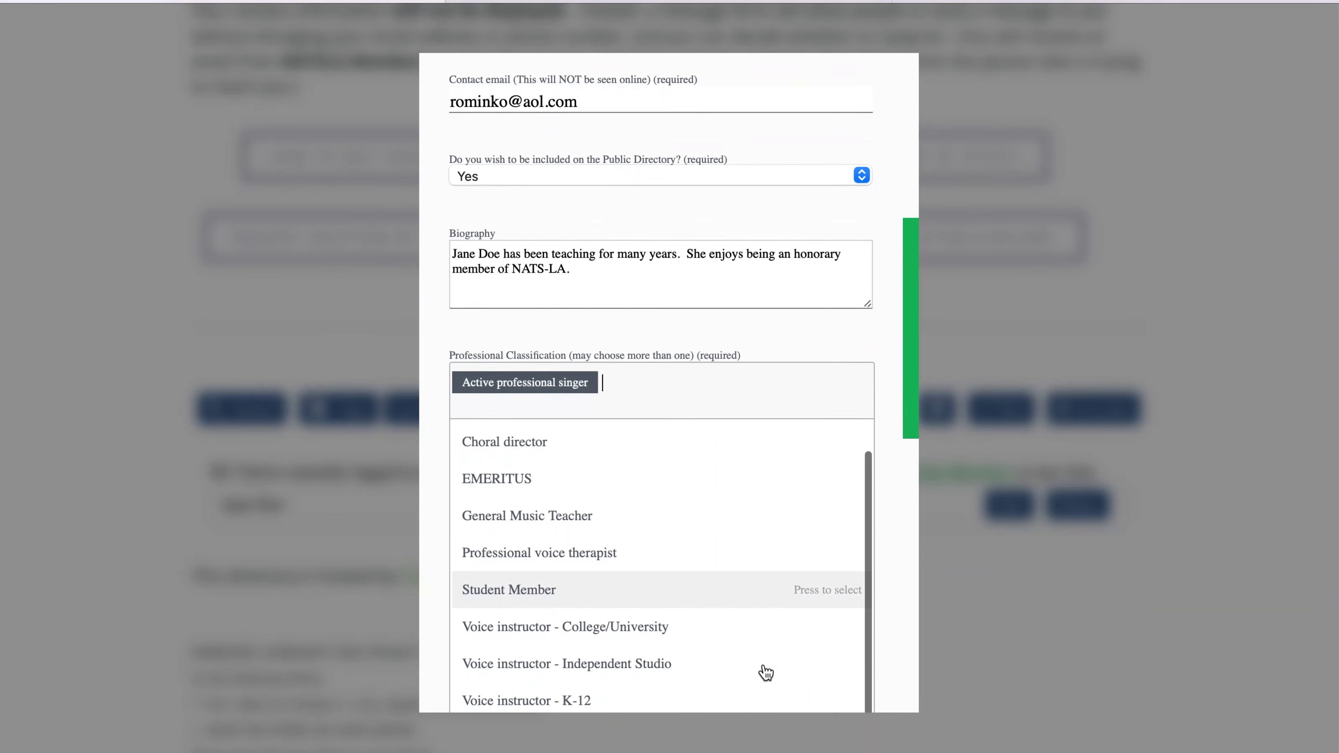
pyautogui.click(738, 671)
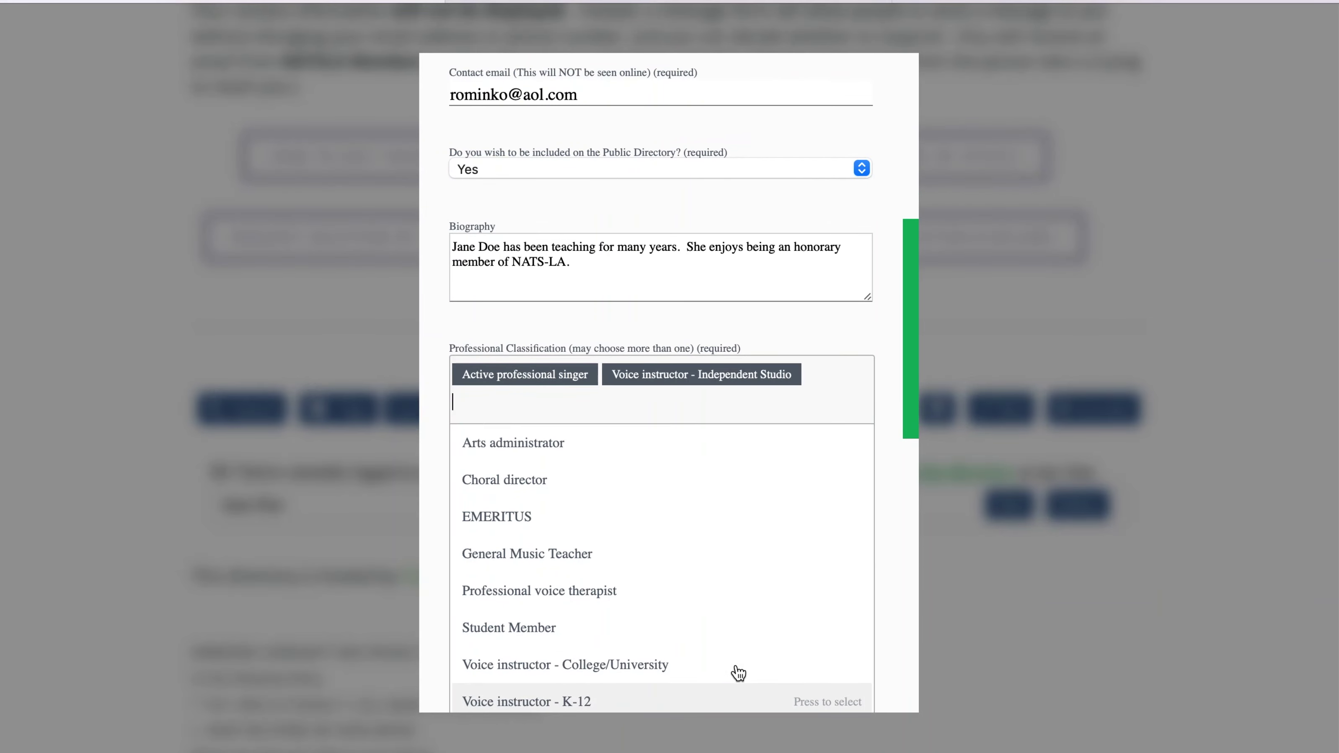
pyautogui.scroll(-2, 767, 664)
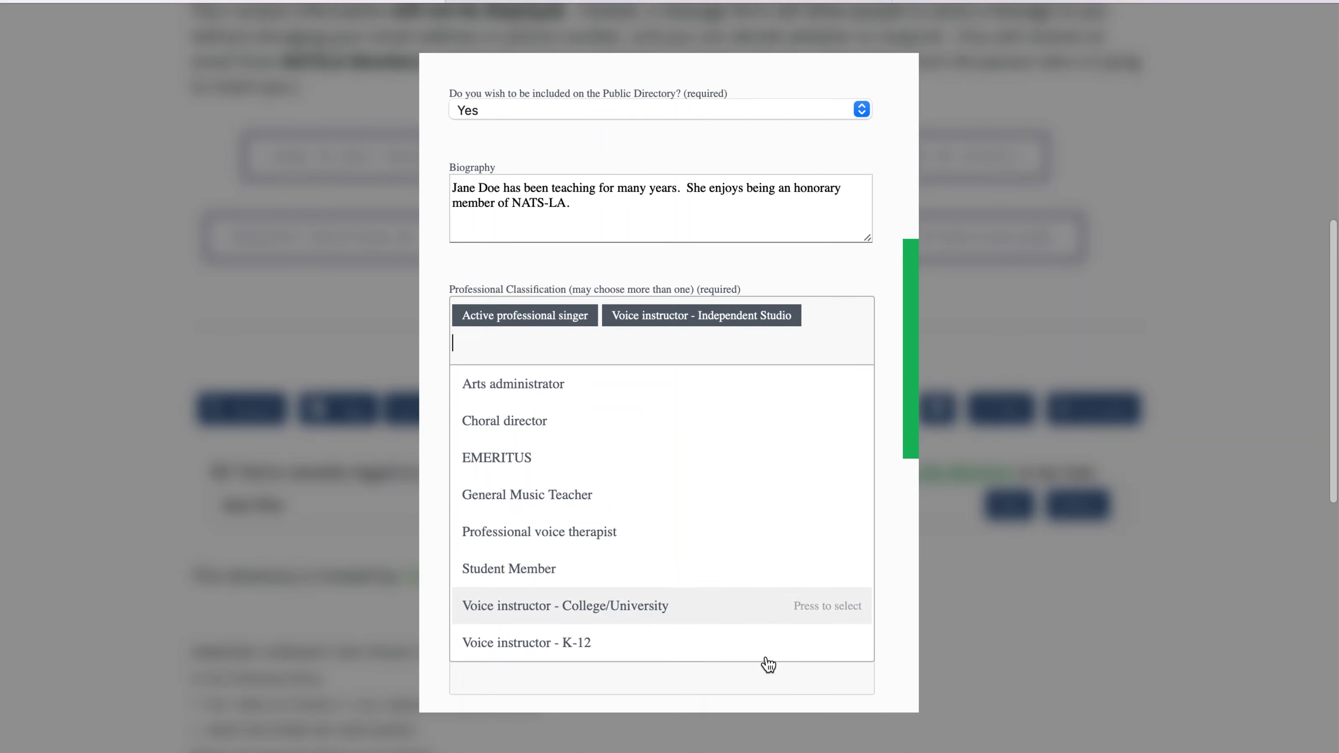
pyautogui.click(898, 620)
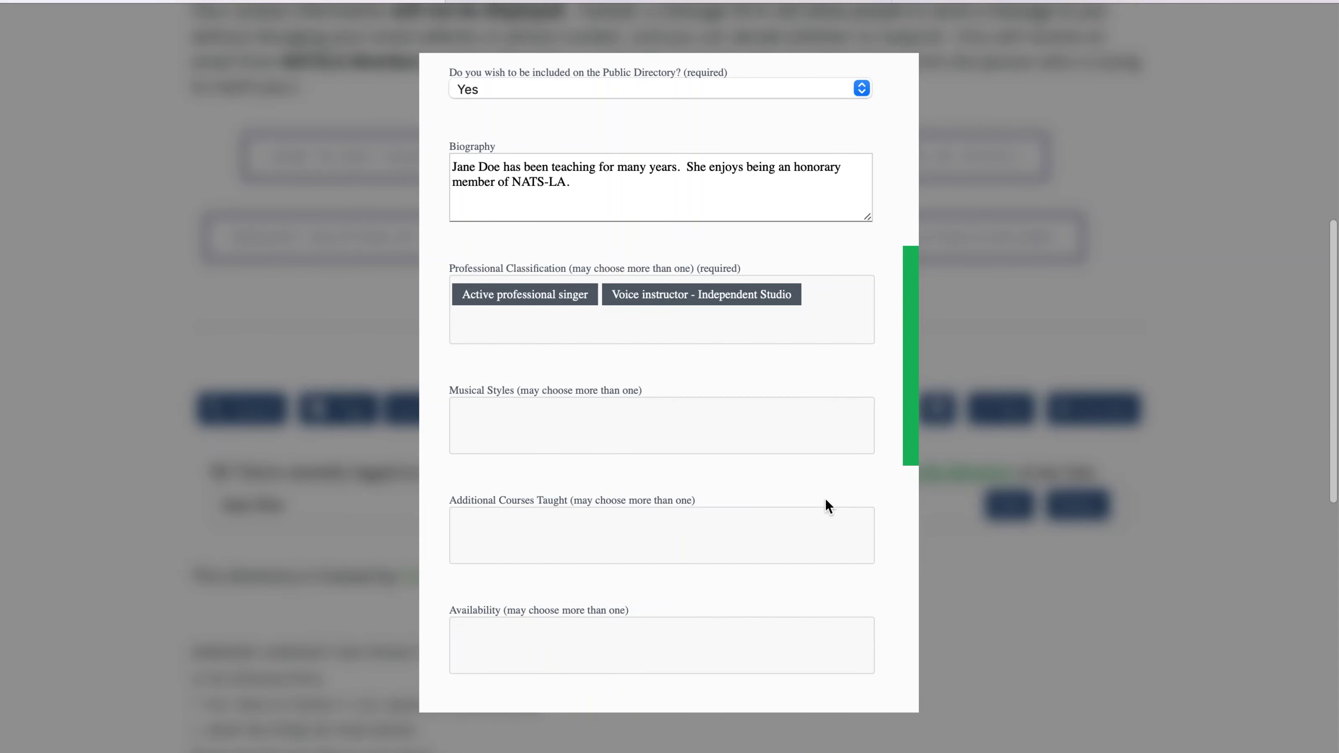
# - Select Jazz, Musical Theater and Pop/Contemporary Commercial Music as the Musical Styles
pyautogui.click(737, 423)
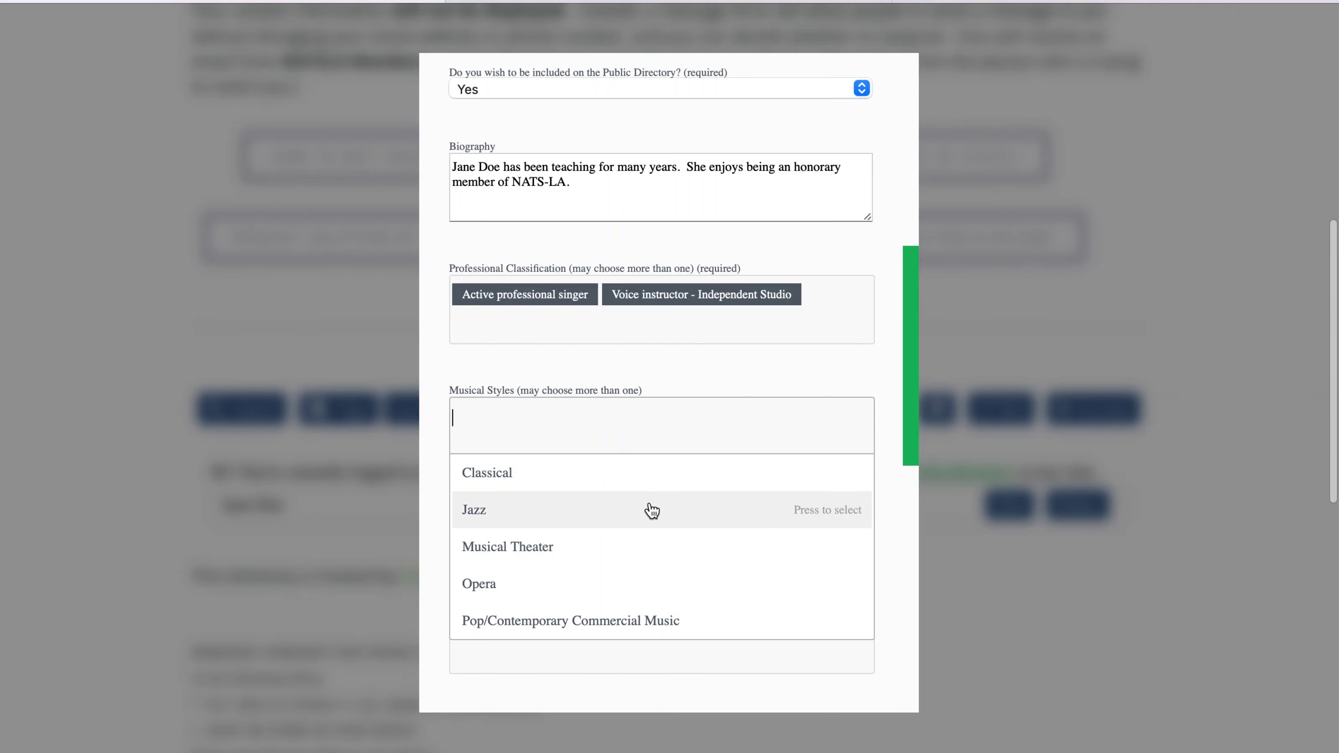
pyautogui.click(652, 511)
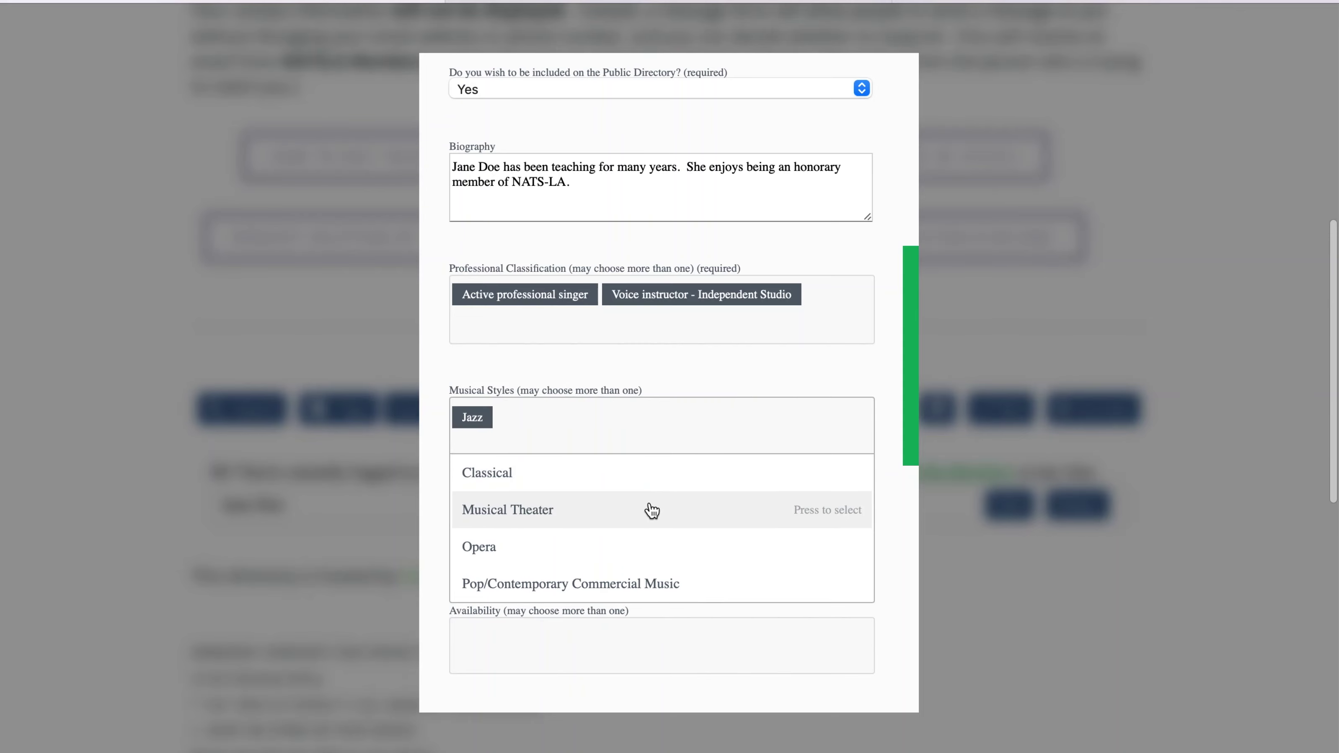
pyautogui.click(651, 511)
pyautogui.click(642, 545)
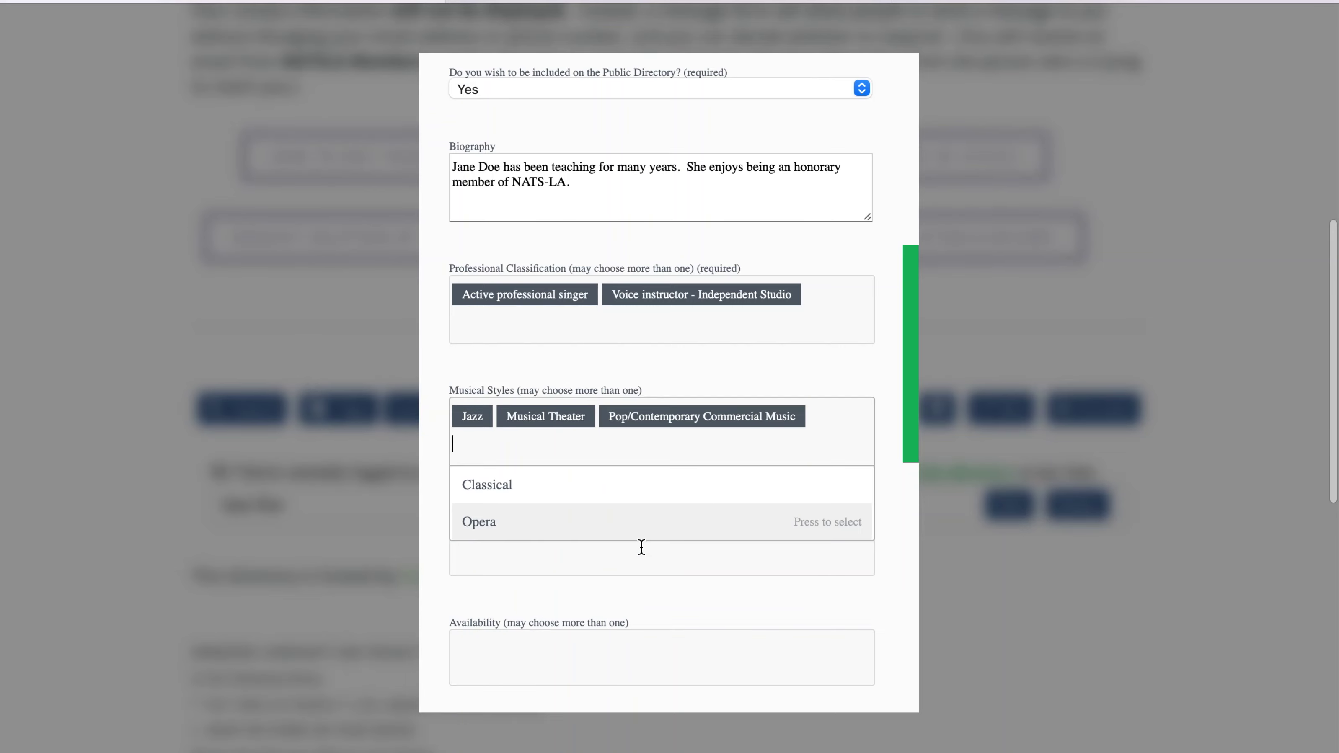
pyautogui.click(641, 547)
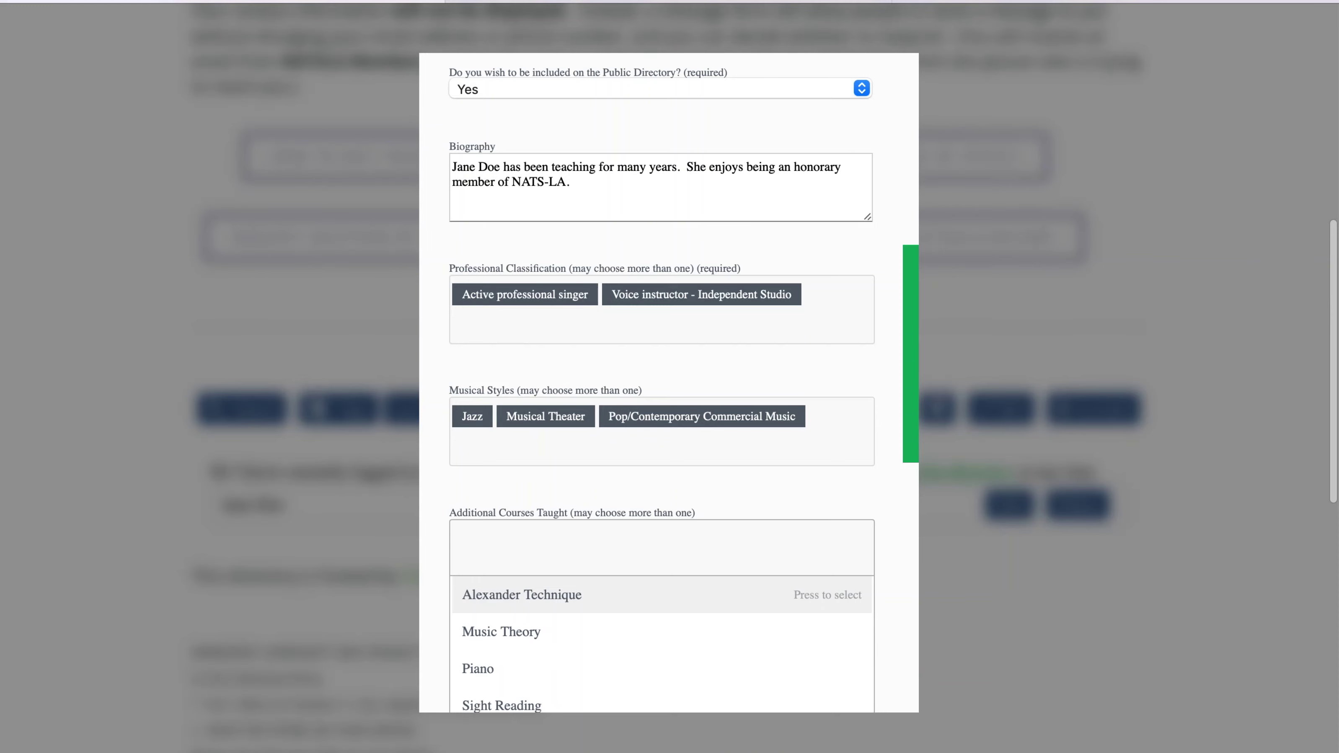
# - Add Music Theory, Piano and Sight Reading as additional courses taught
pyautogui.click(582, 640)
pyautogui.click(582, 643)
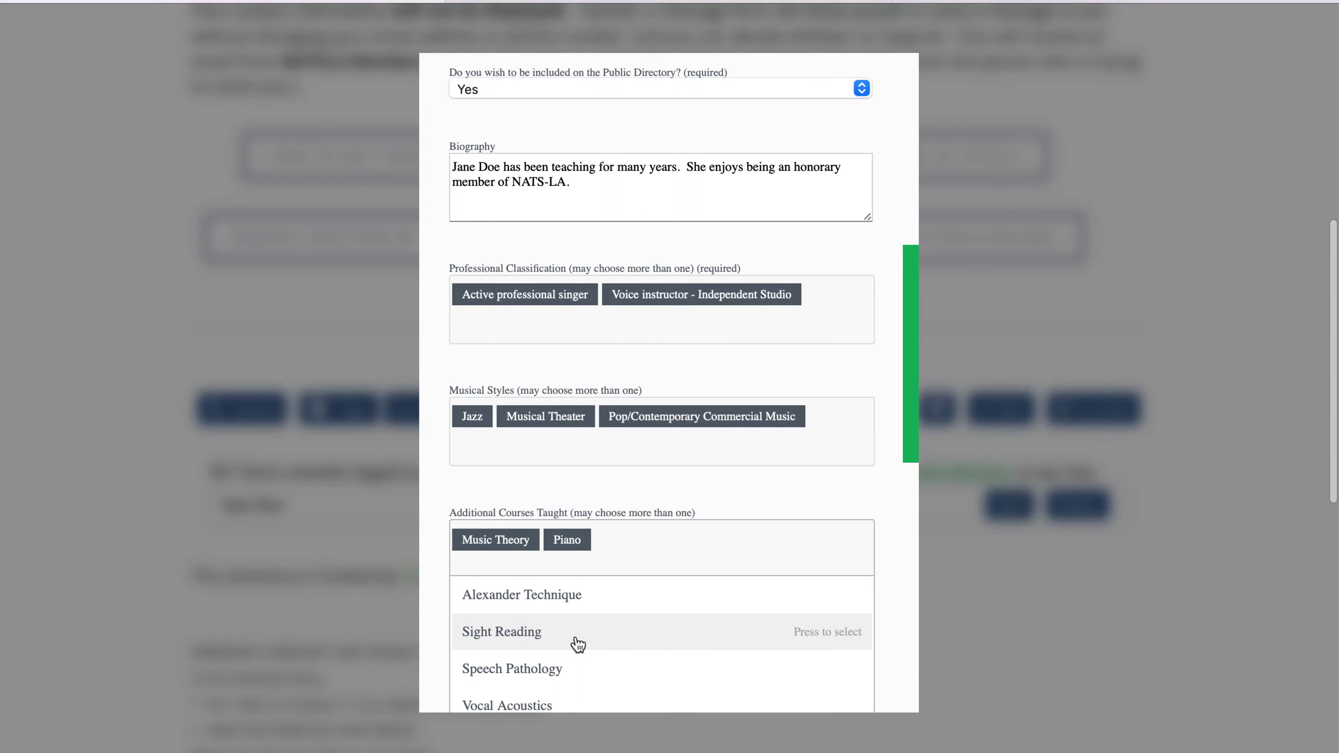
pyautogui.click(578, 643)
# - Add 'I offer online lessons' to the availability options
pyautogui.press('Tab')
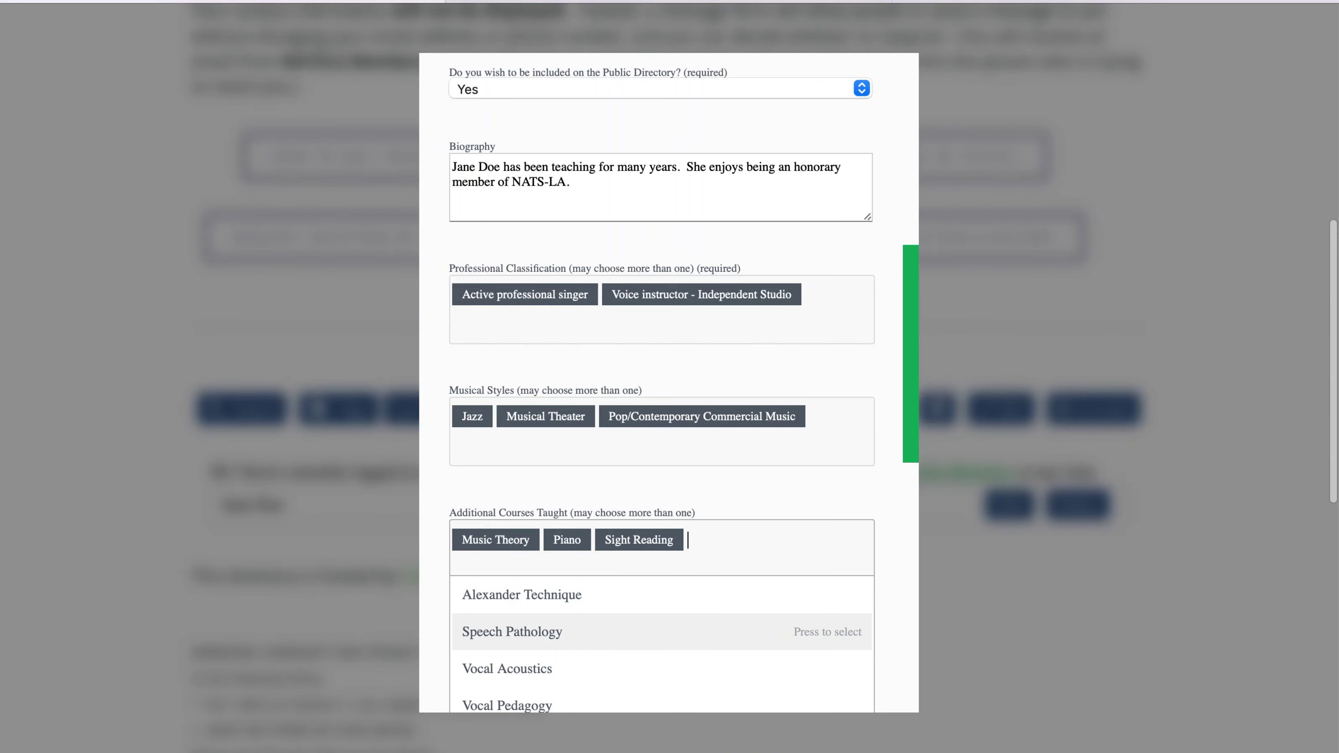
pyautogui.scroll(-5, 457, 463)
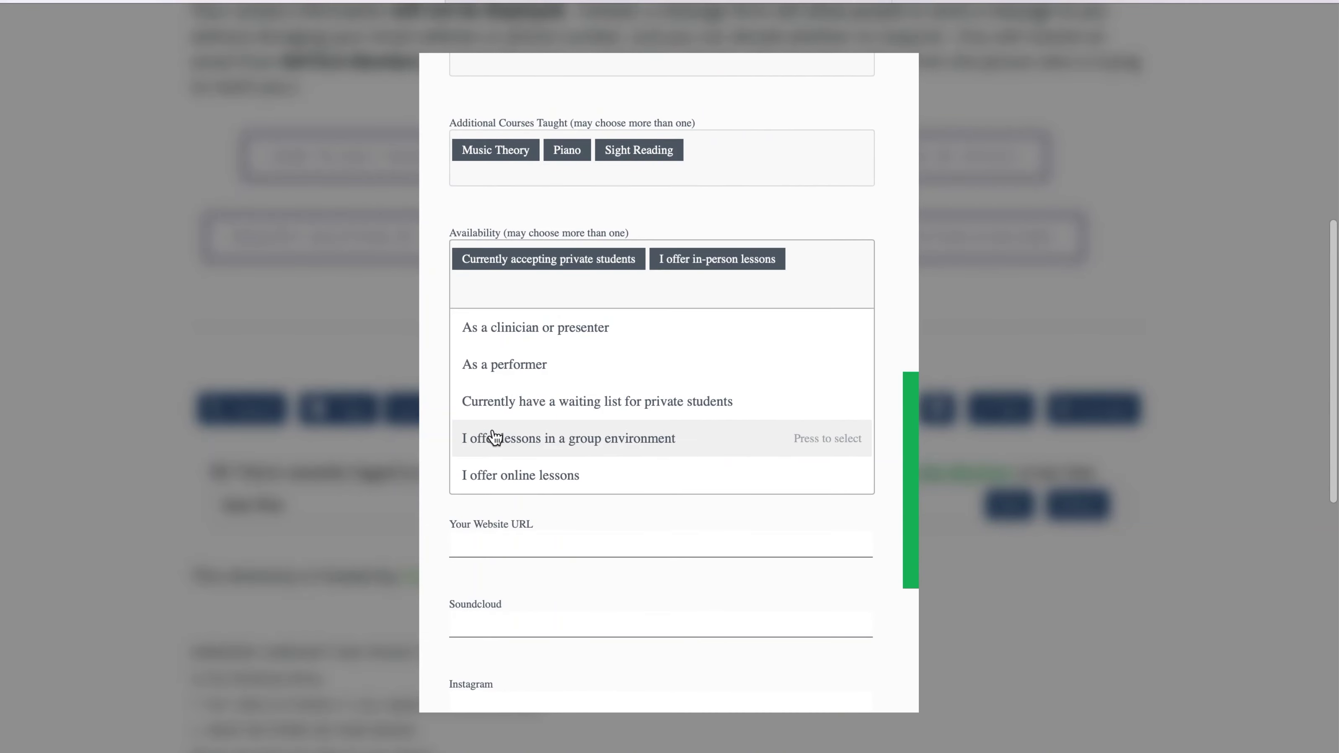
pyautogui.click(493, 477)
pyautogui.press('Tab')
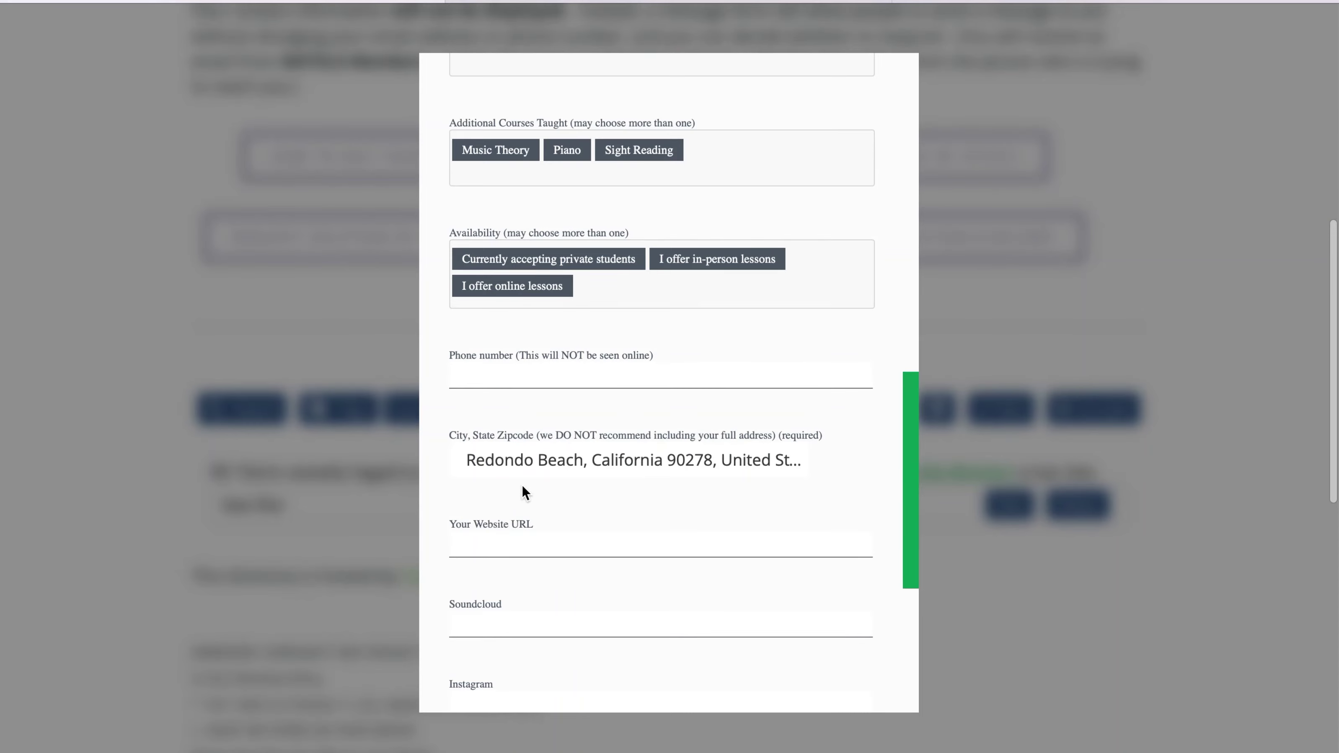
# - Set the location to Orlando, Florida 32836 using the zip code suggestion
pyautogui.click(566, 467)
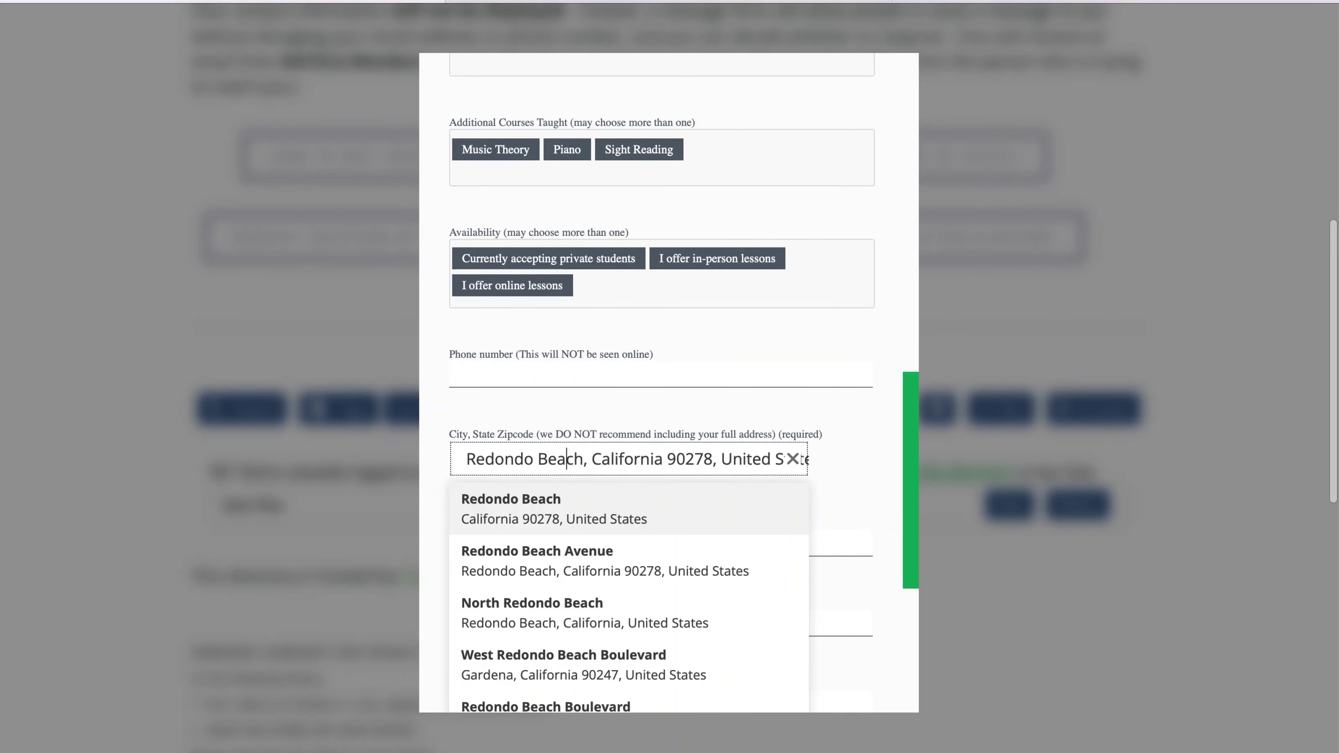
pyautogui.hotkey('ctrl', 'a')
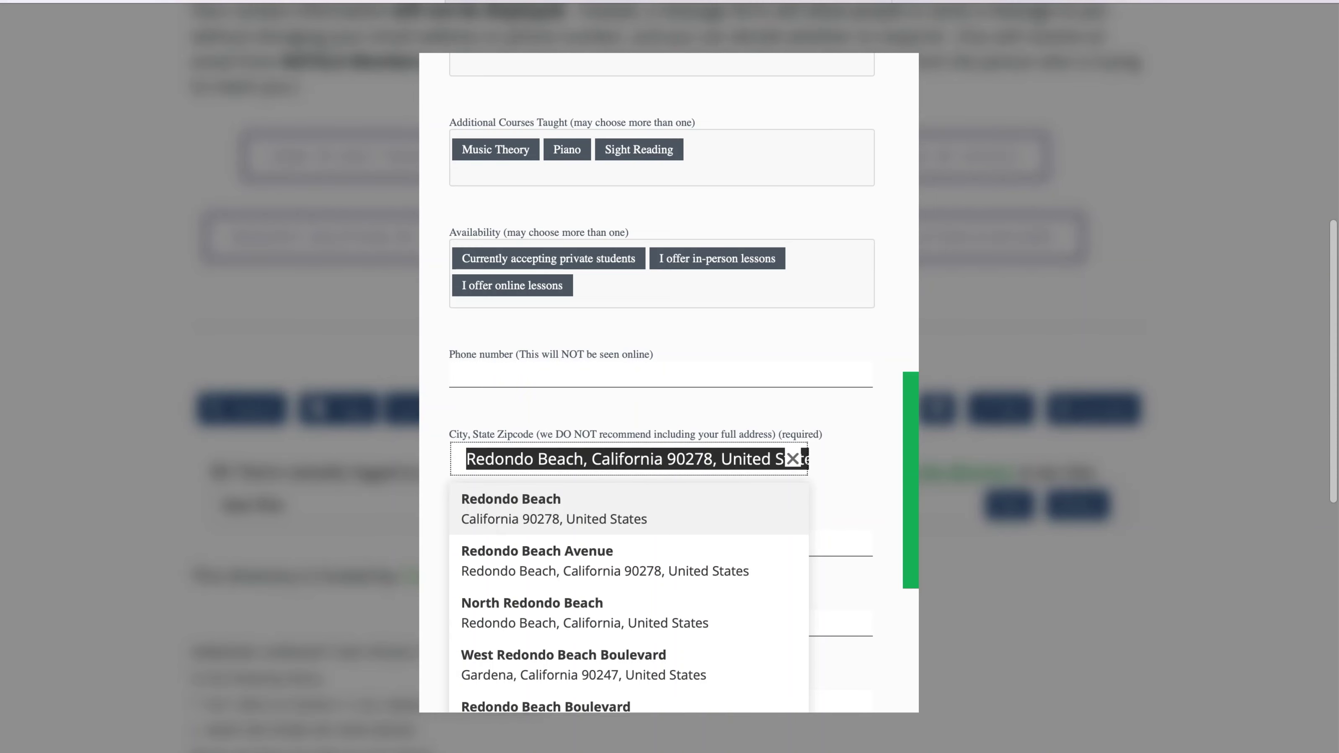
pyautogui.write('32836')
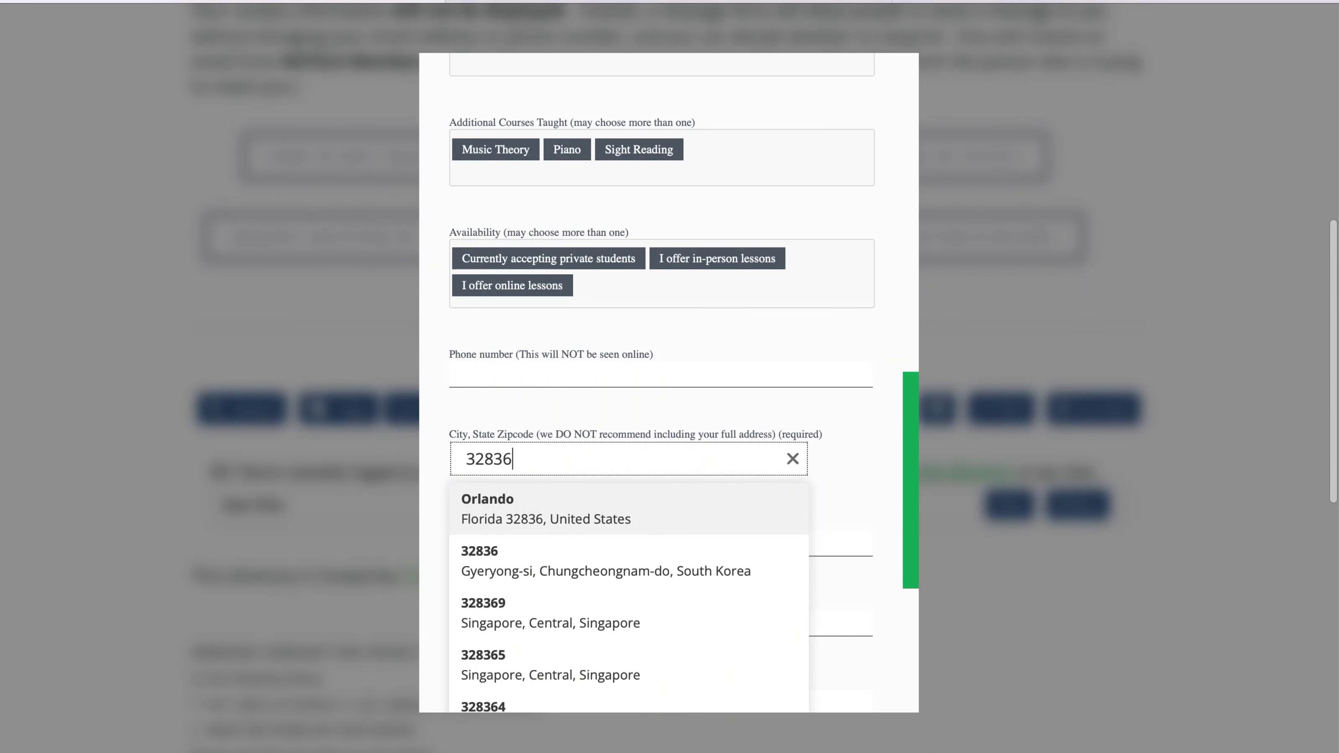
pyautogui.press('Return')
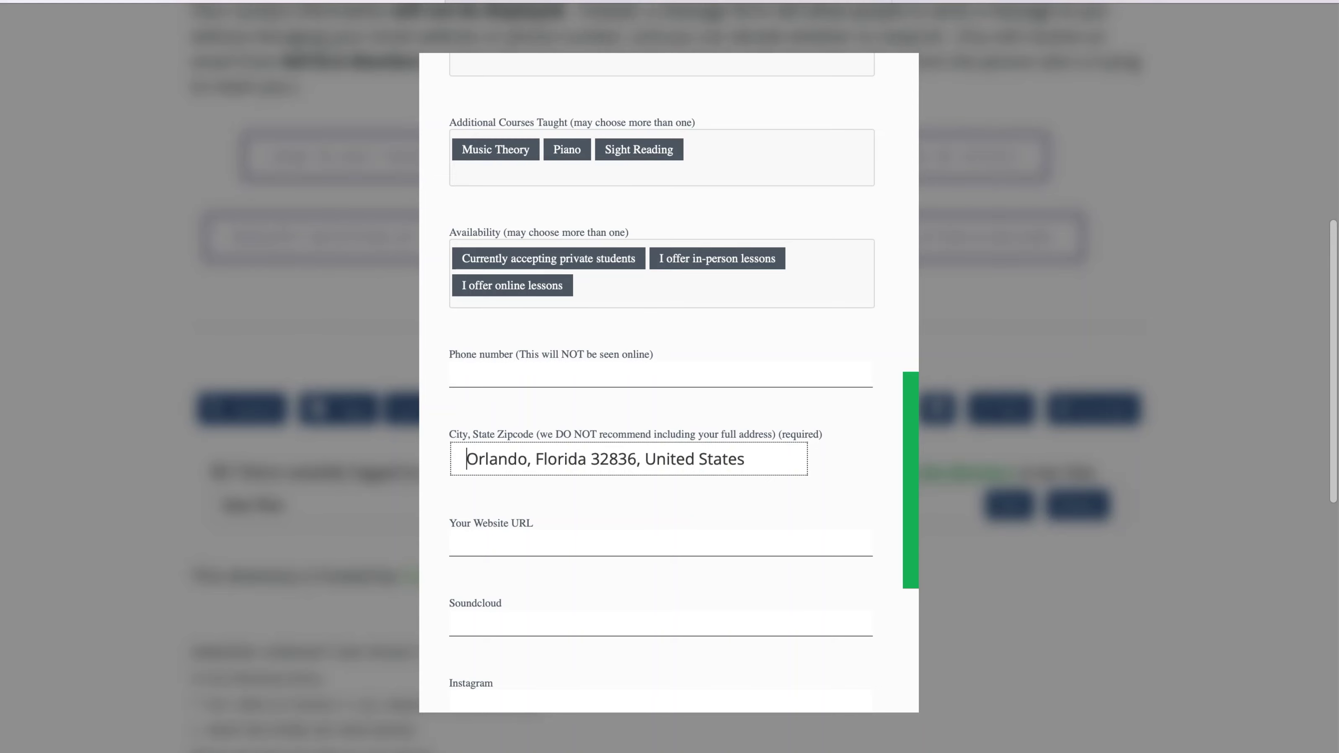
# - Enter a placeholder phone number and begin typing the member's website URL
pyautogui.click(606, 372)
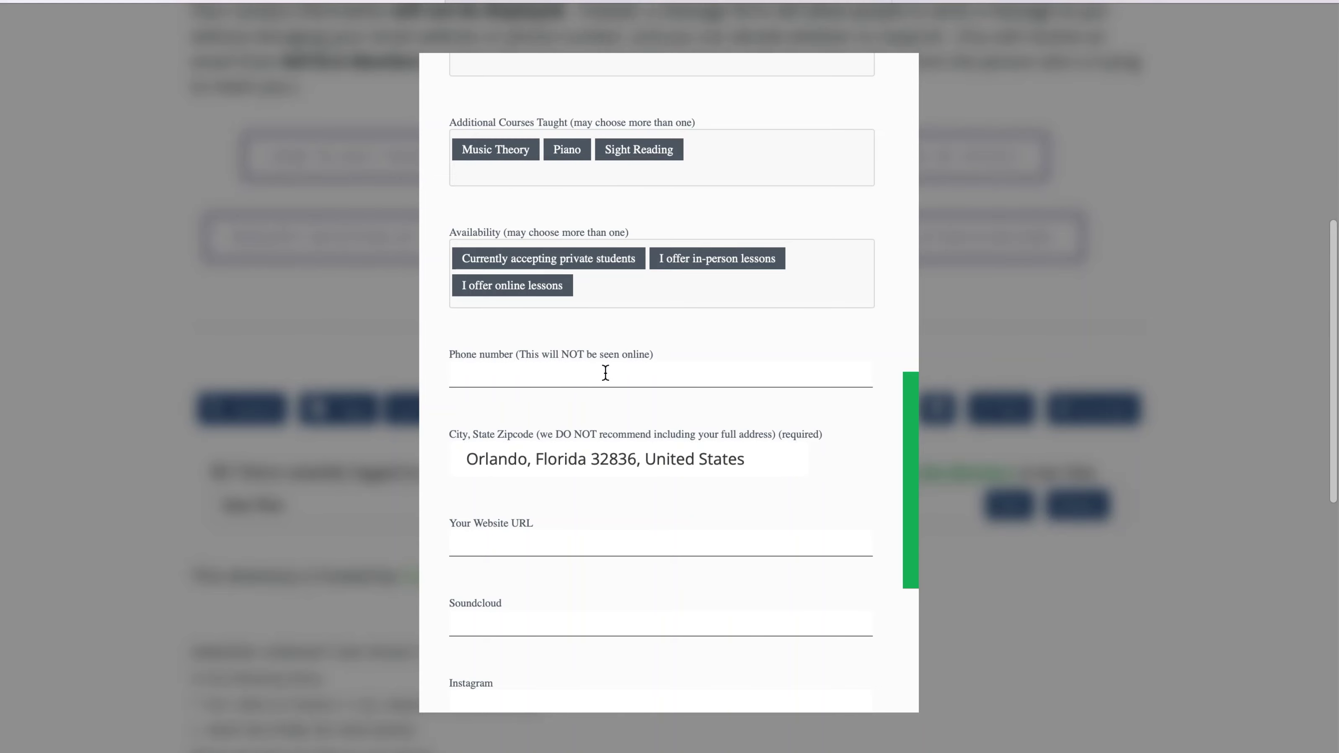
pyautogui.write('000-000-0000')
pyautogui.press('Tab')
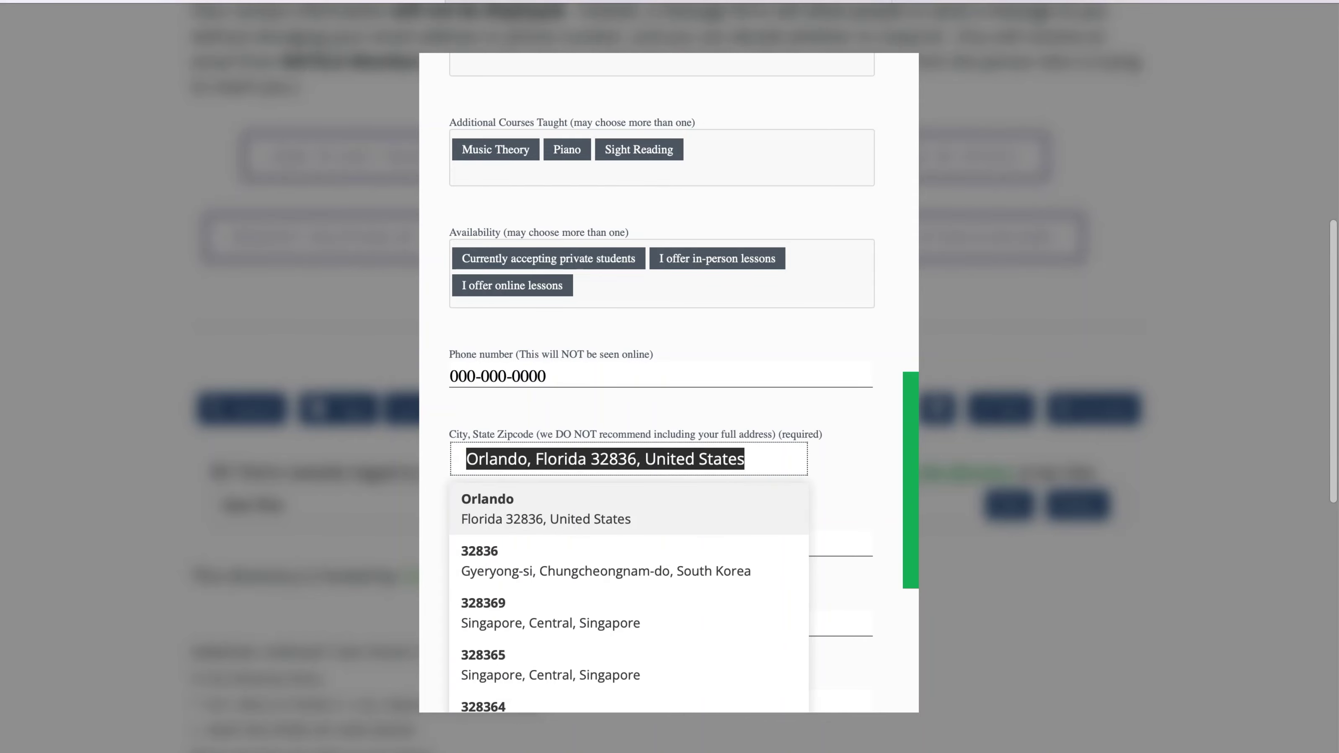
pyautogui.press('Tab')
pyautogui.write('https')
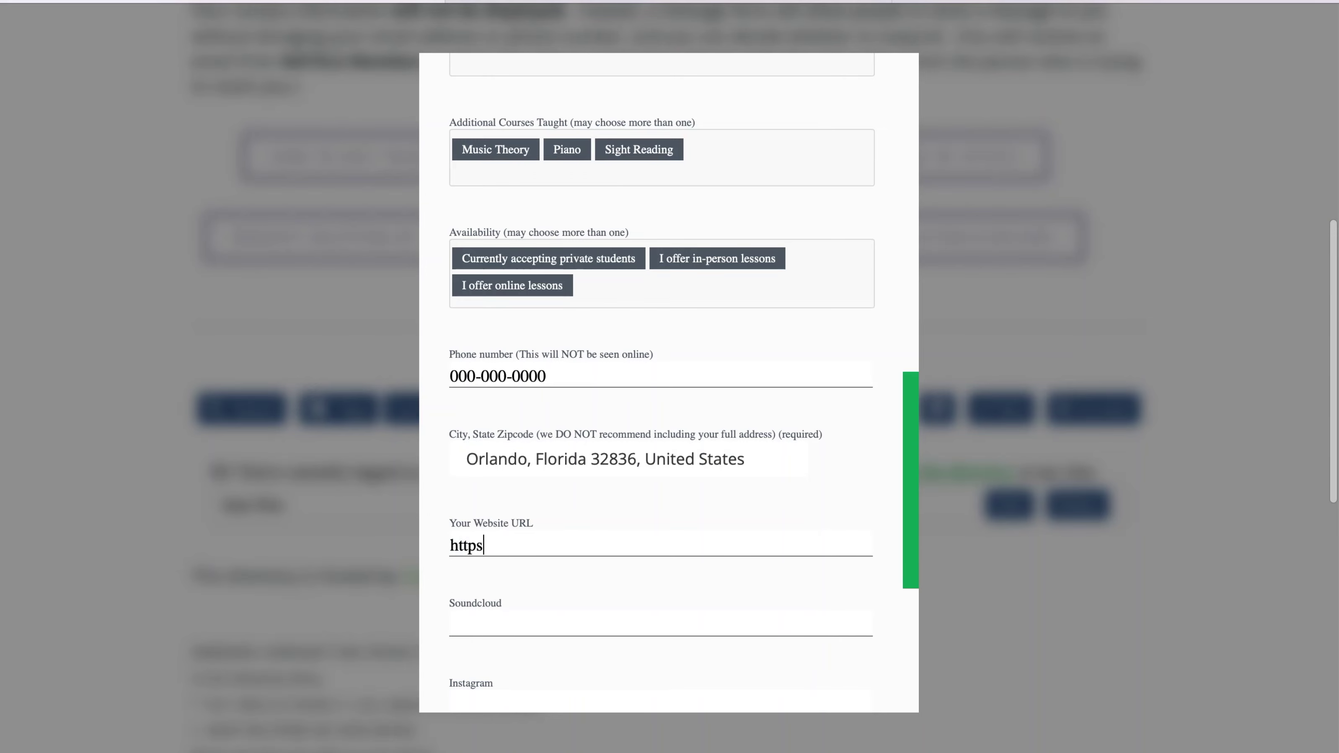
pyautogui.write('://janedoe.com')
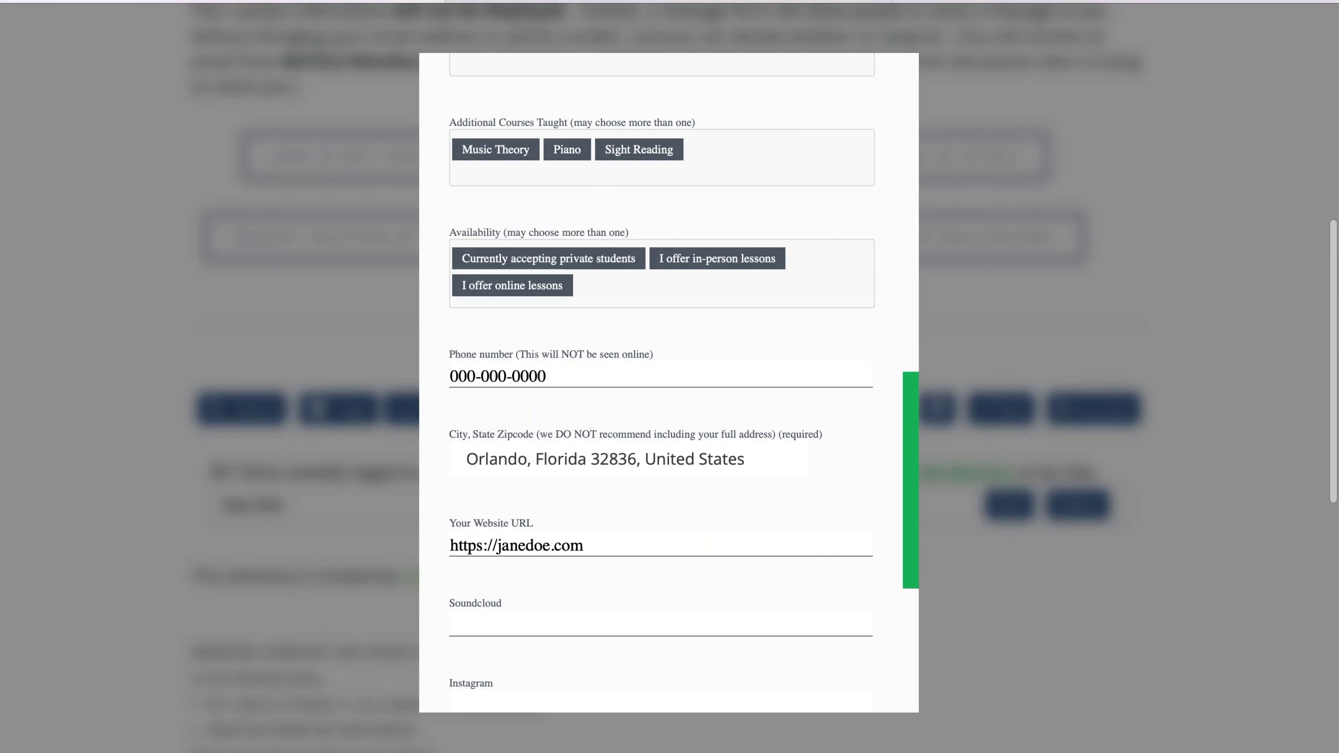
# - Move through the empty social media fields from Instagram to Twitter
pyautogui.click(527, 702)
pyautogui.press('Tab')
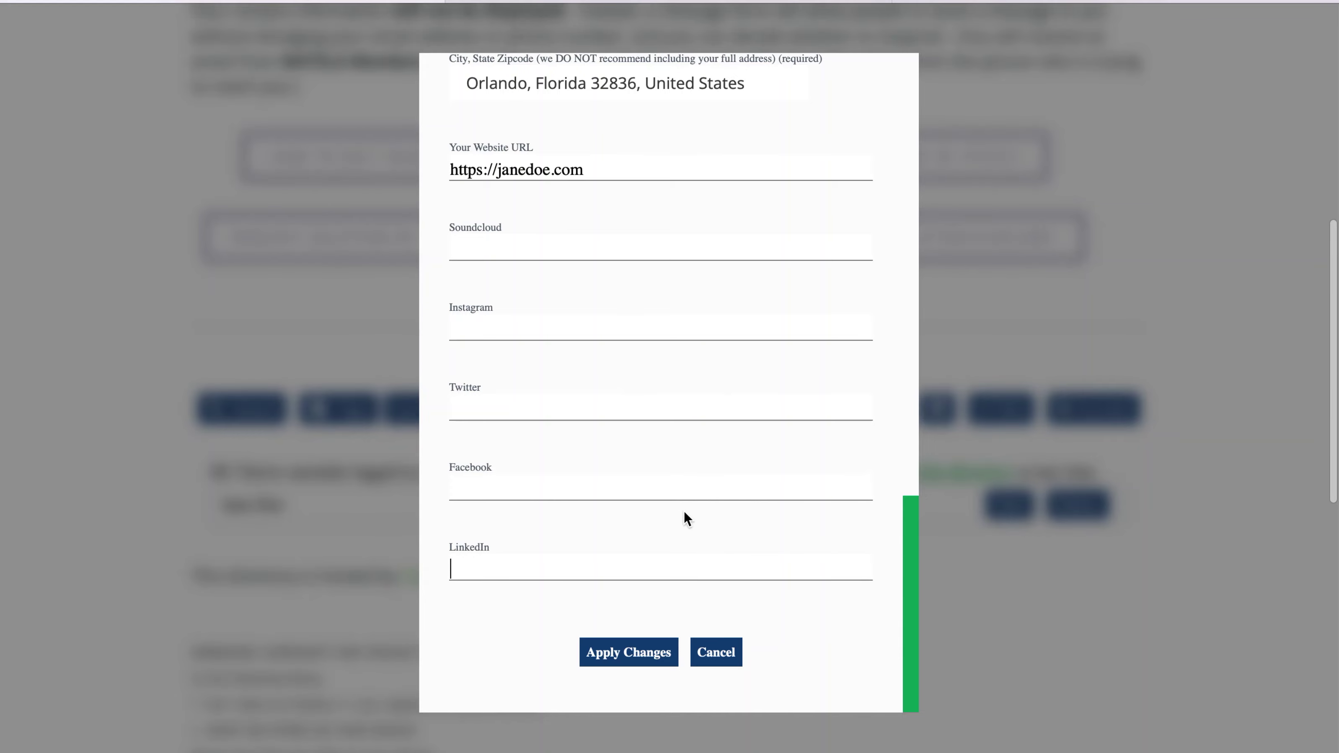
# - Apply the profile edits, then open the member's new directory card showing bio, styles, location and website
pyautogui.click(642, 654)
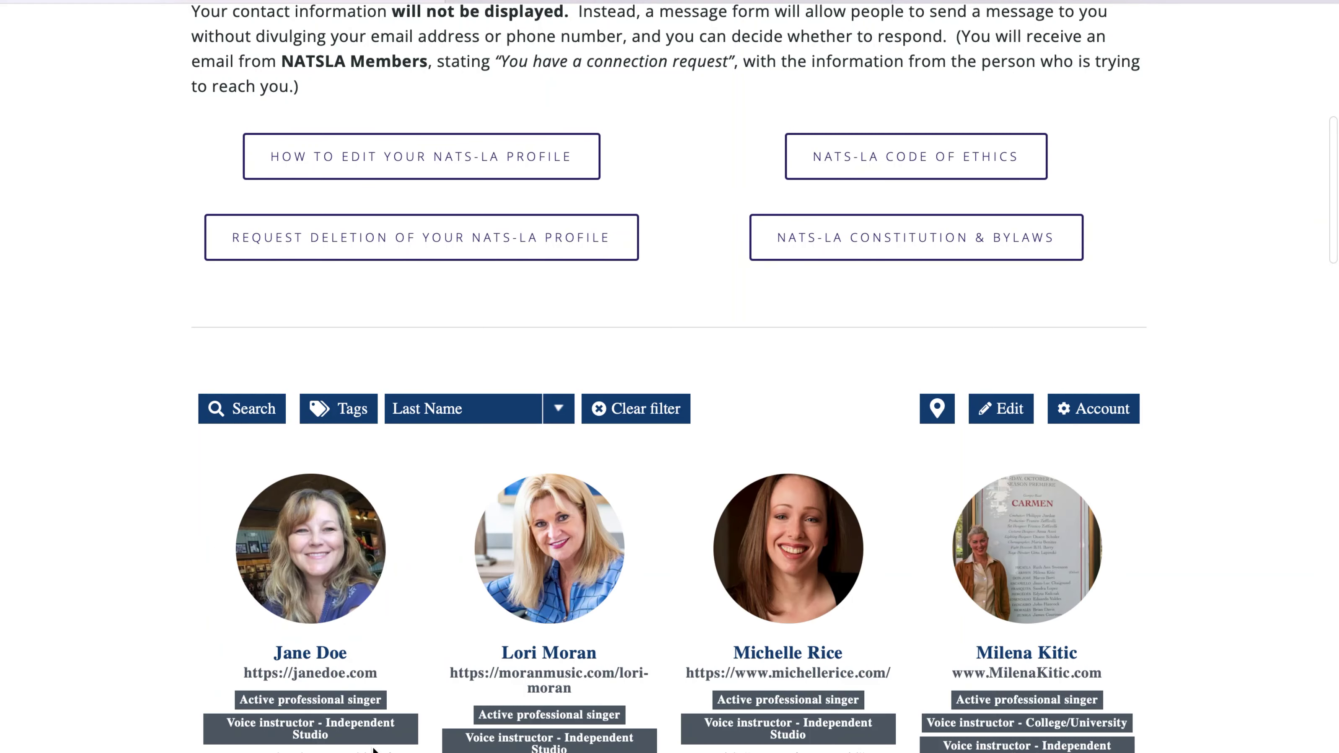
pyautogui.scroll(-2, 374, 749)
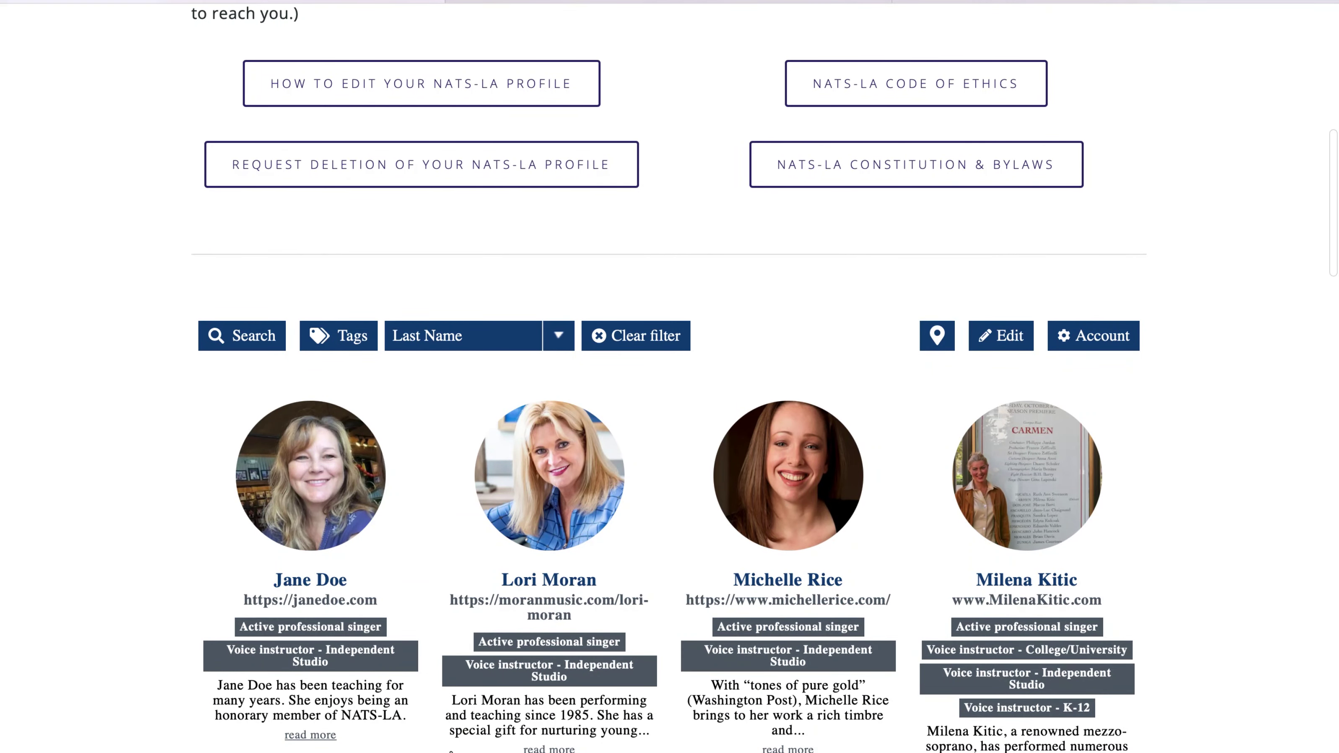
pyautogui.click(311, 584)
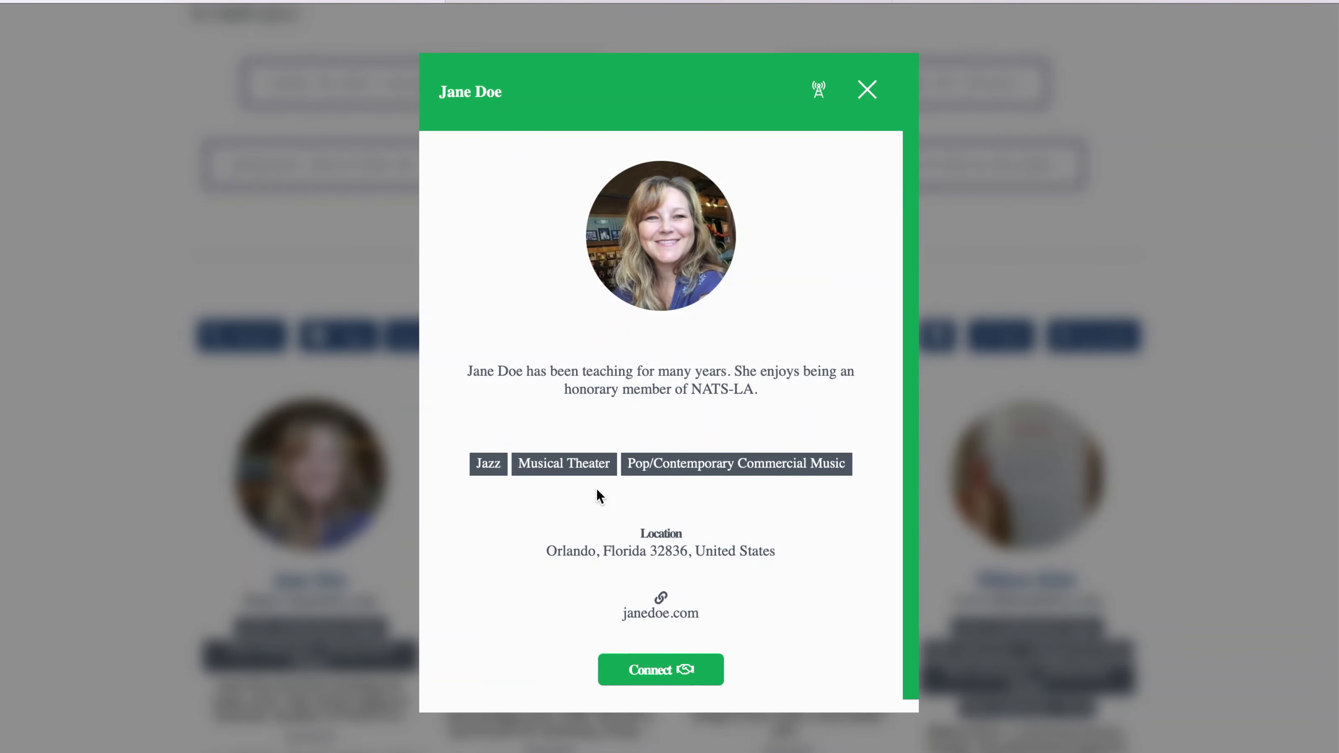
pyautogui.scroll(-1, 677, 482)
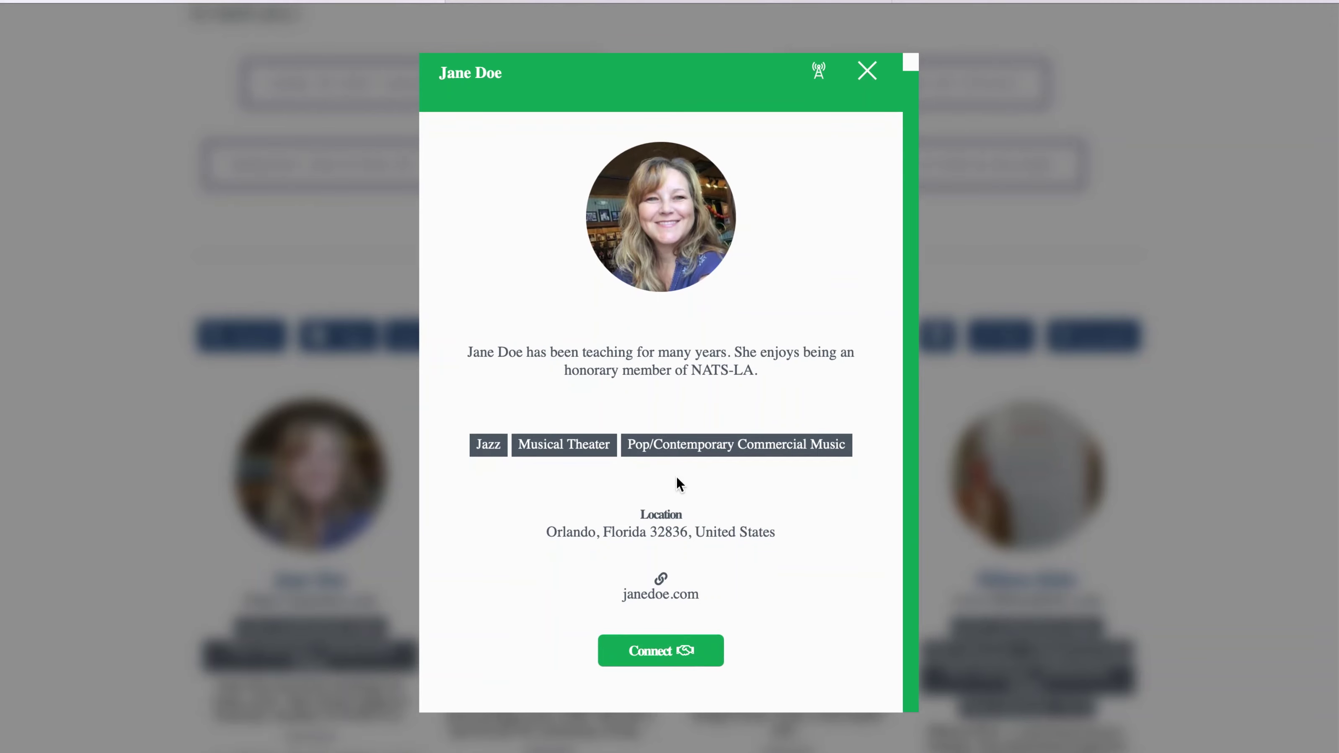
pyautogui.scroll(1, 690, 477)
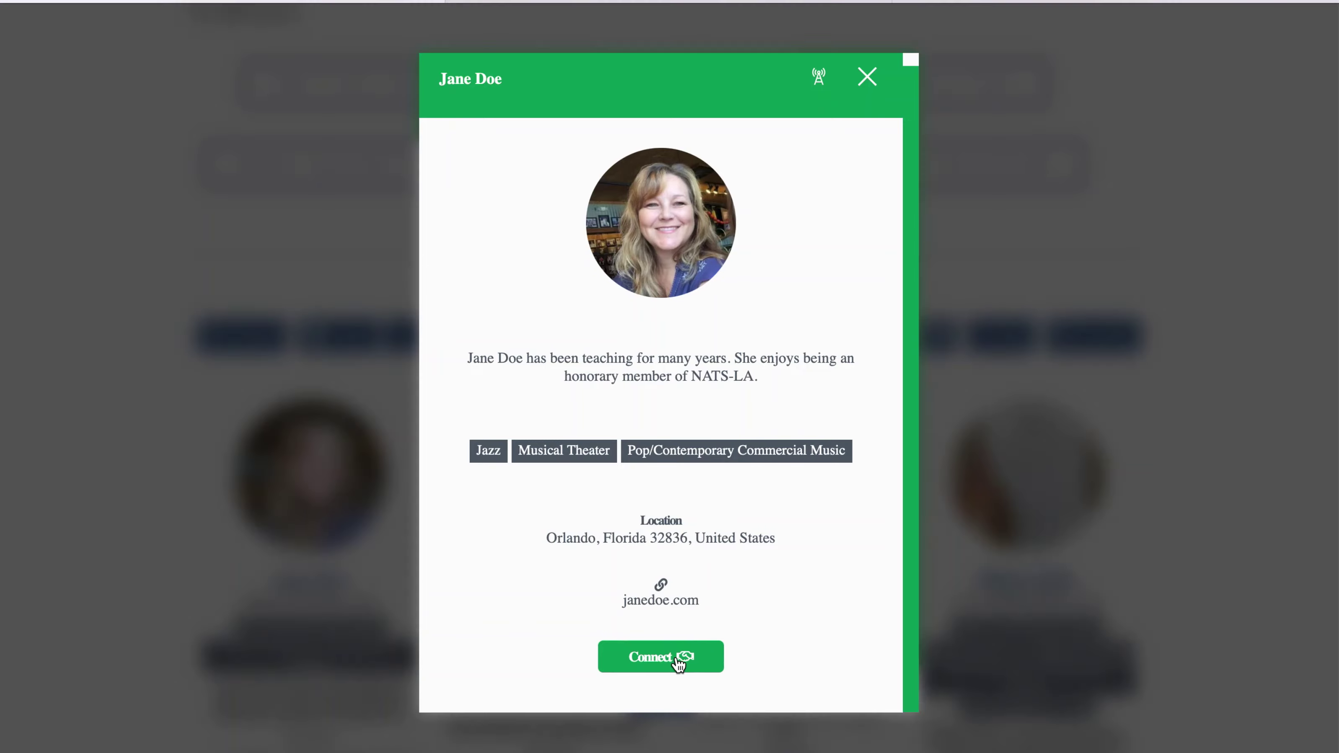
pyautogui.click(682, 662)
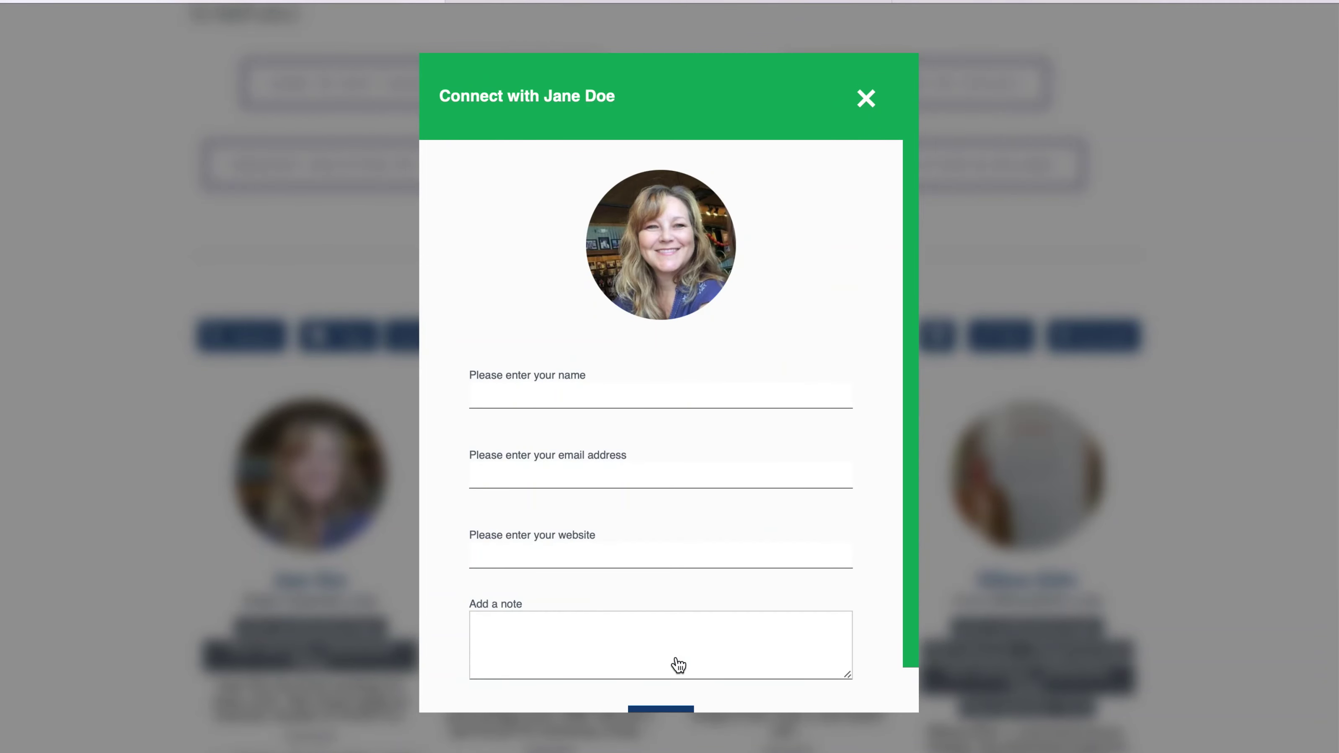
pyautogui.scroll(-3, 678, 664)
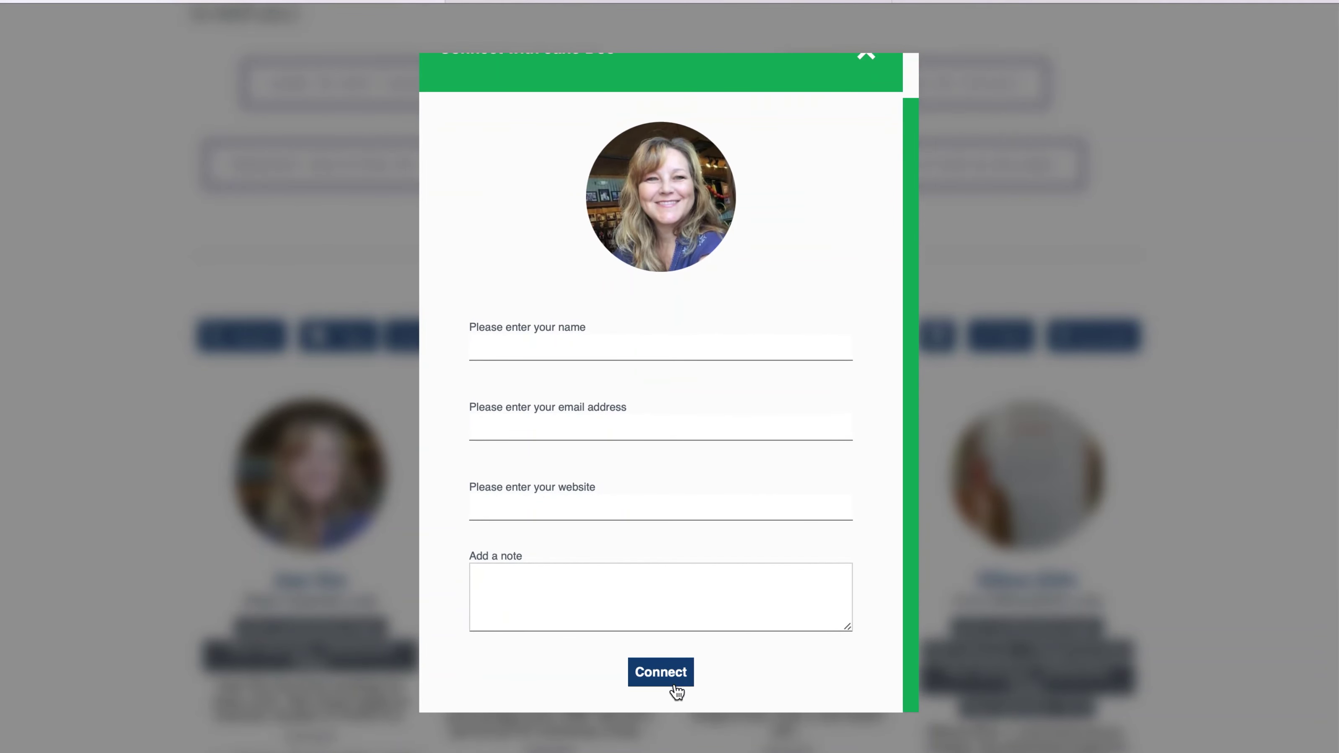
pyautogui.scroll(3, 882, 93)
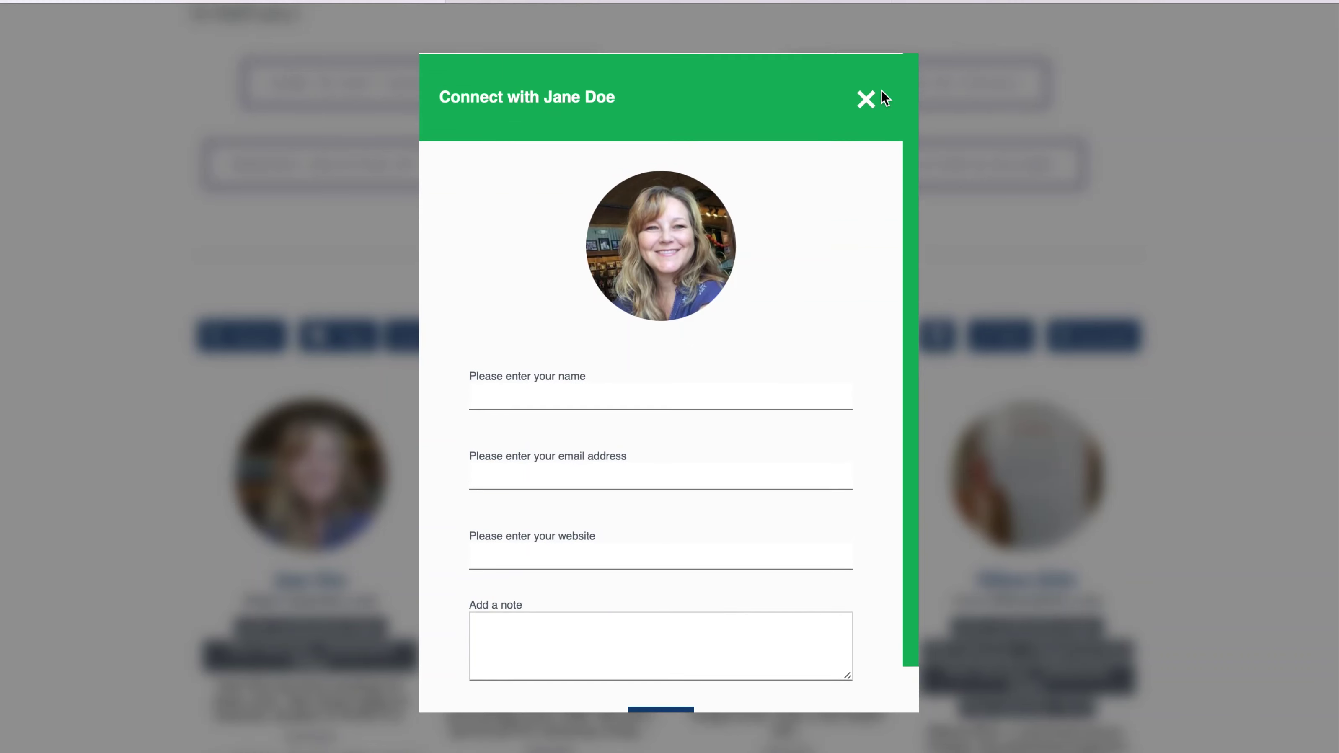
pyautogui.click(864, 98)
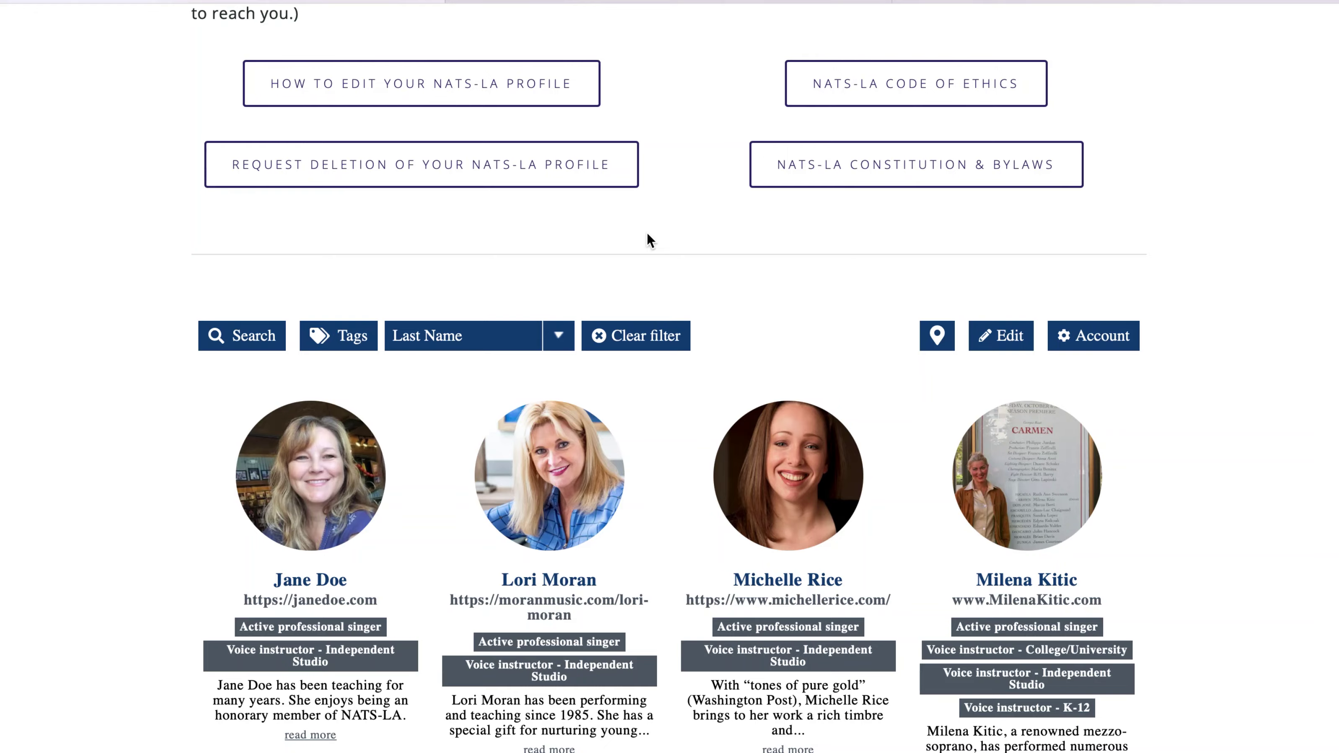
pyautogui.scroll(-5, 647, 235)
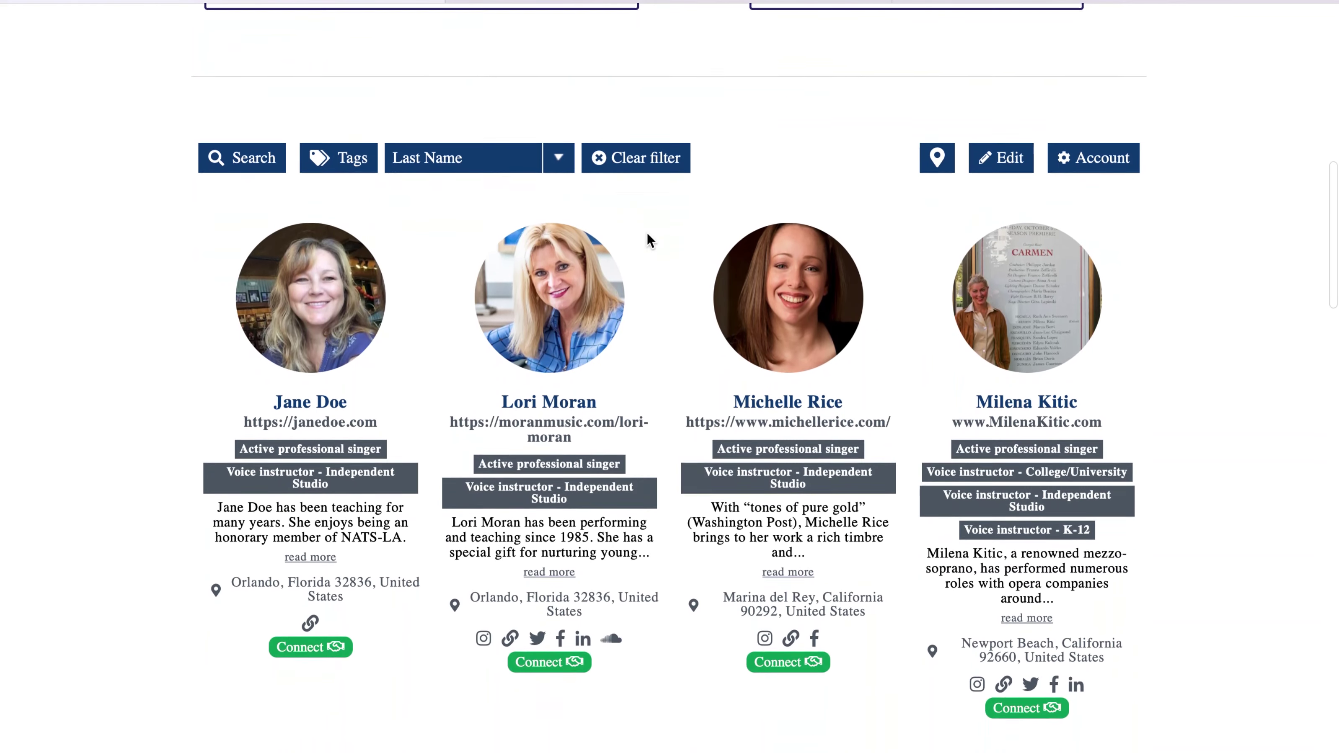
pyautogui.scroll(-3, 648, 235)
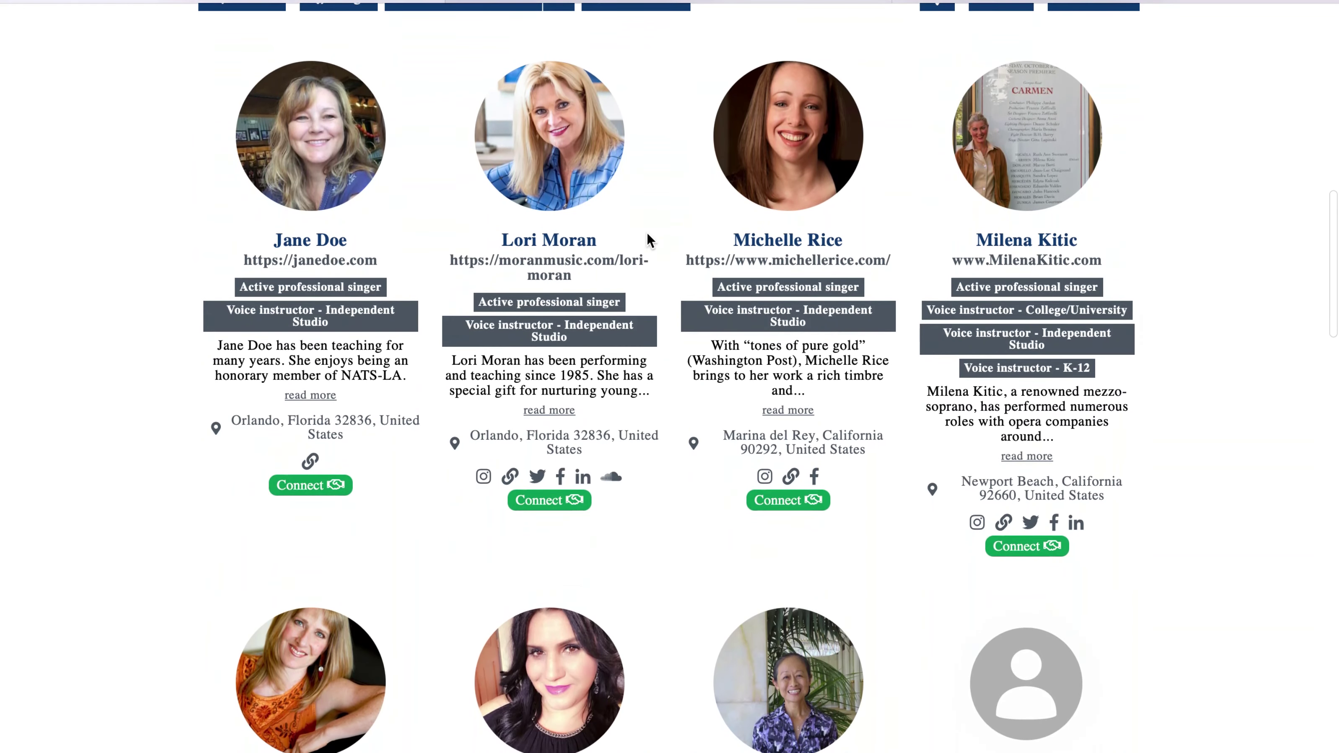